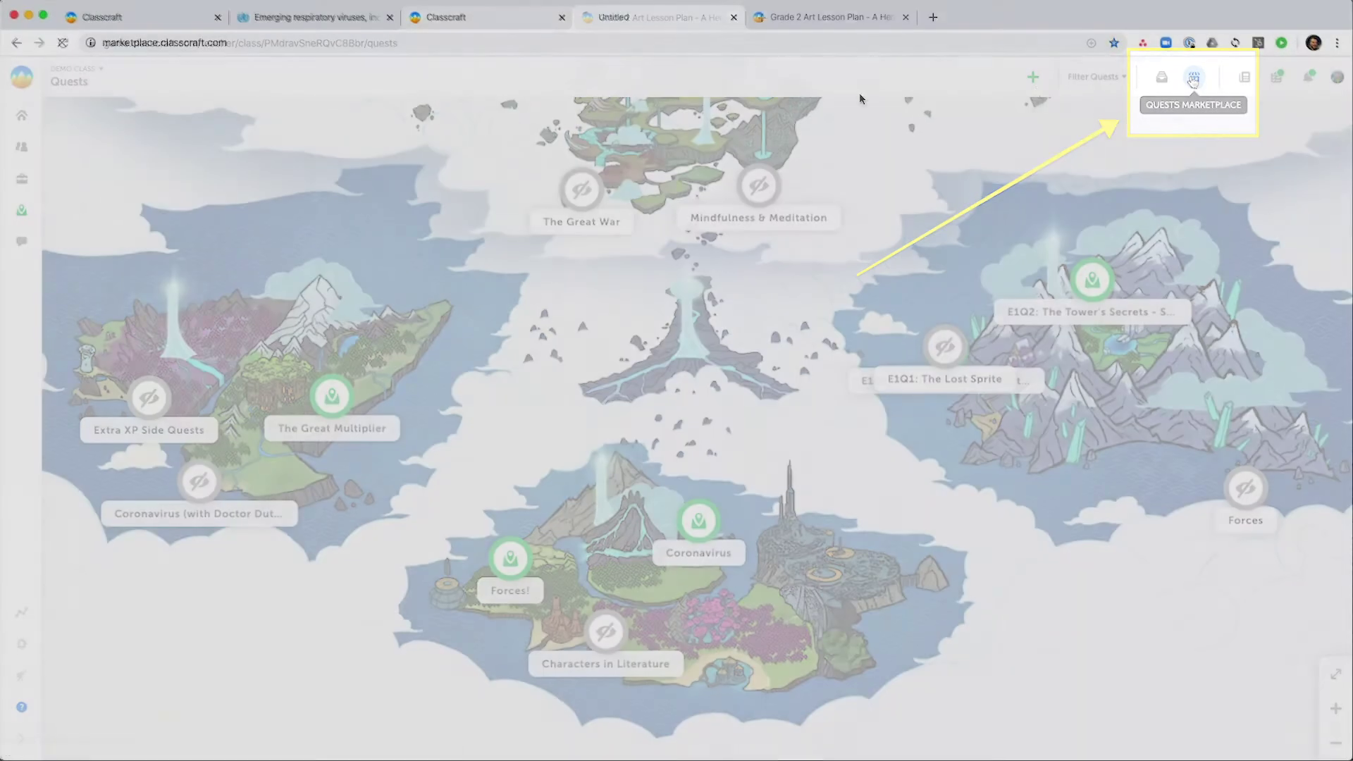
Open the Quests Marketplace and show the full list of featured Quests of the Month
click(1192, 79)
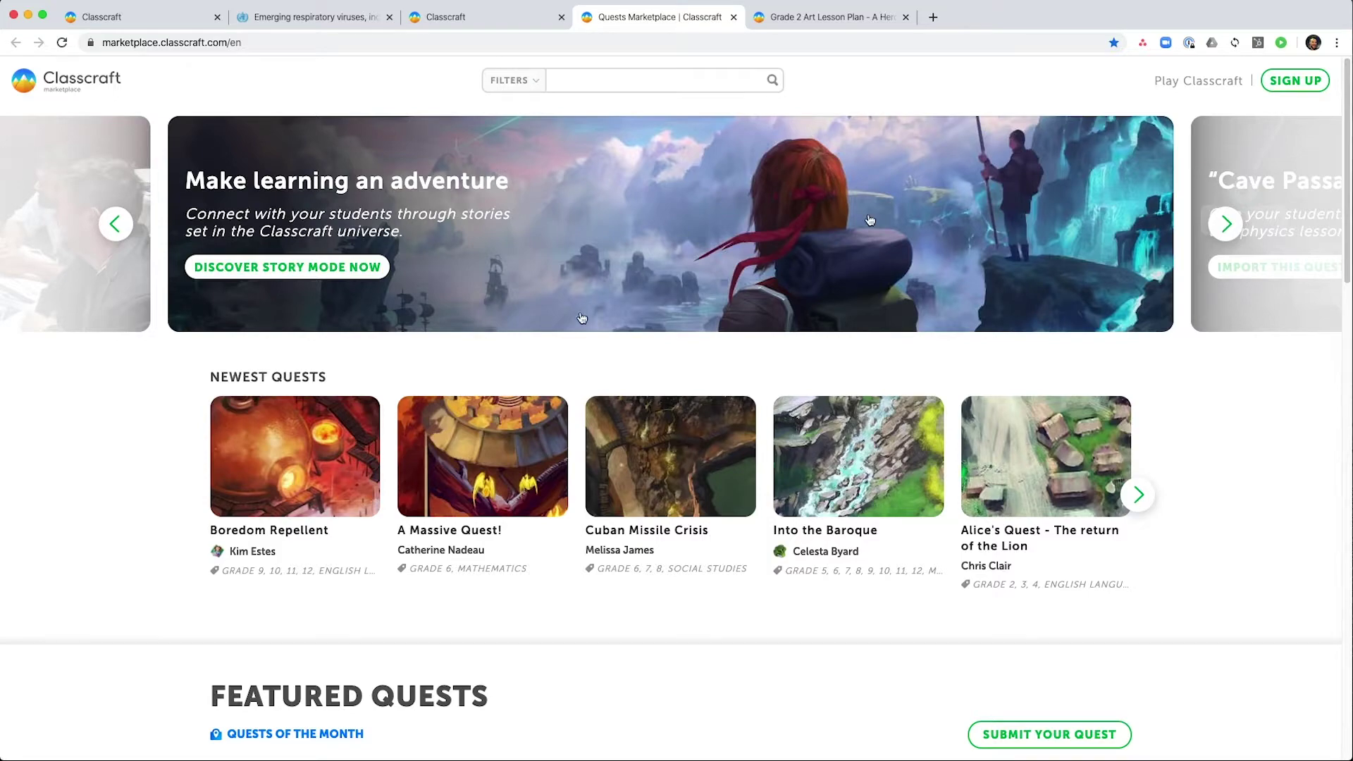
scroll(555, 387, down, 6)
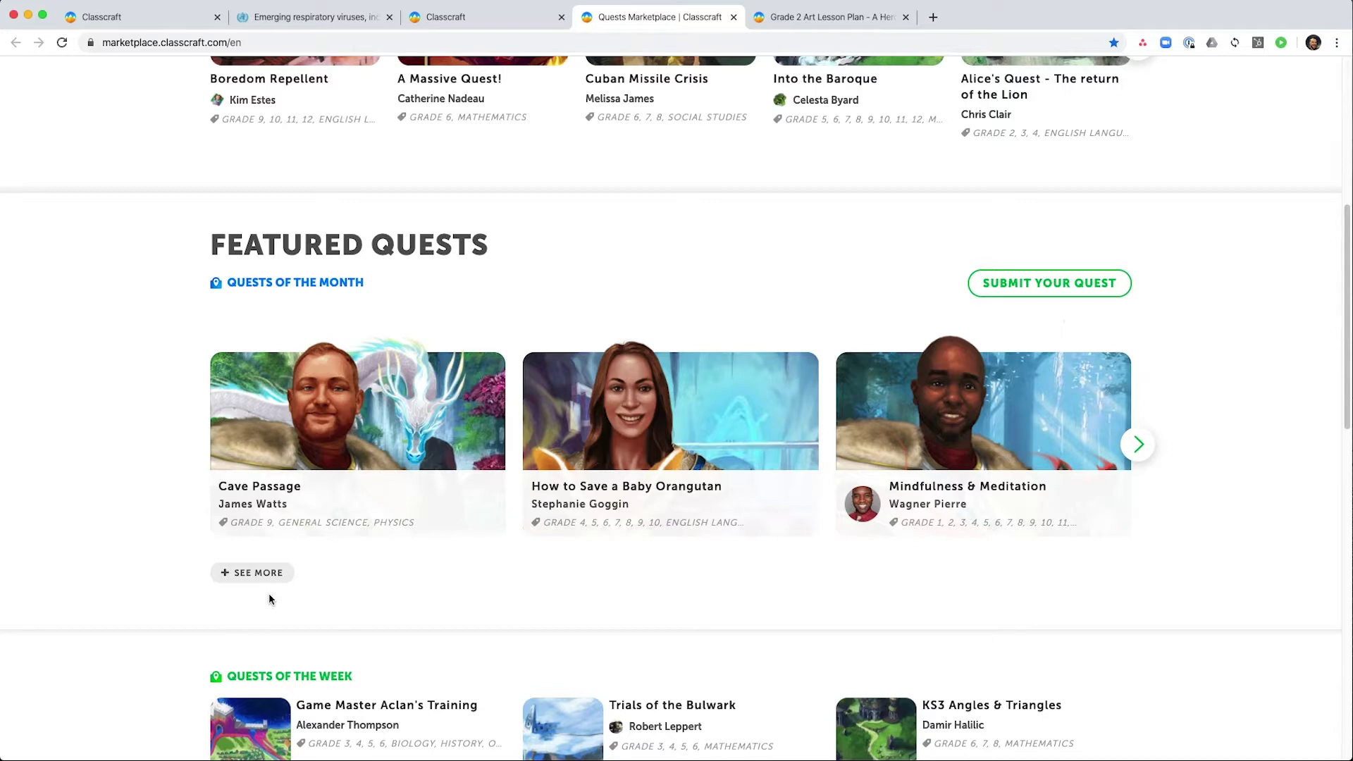
click(265, 567)
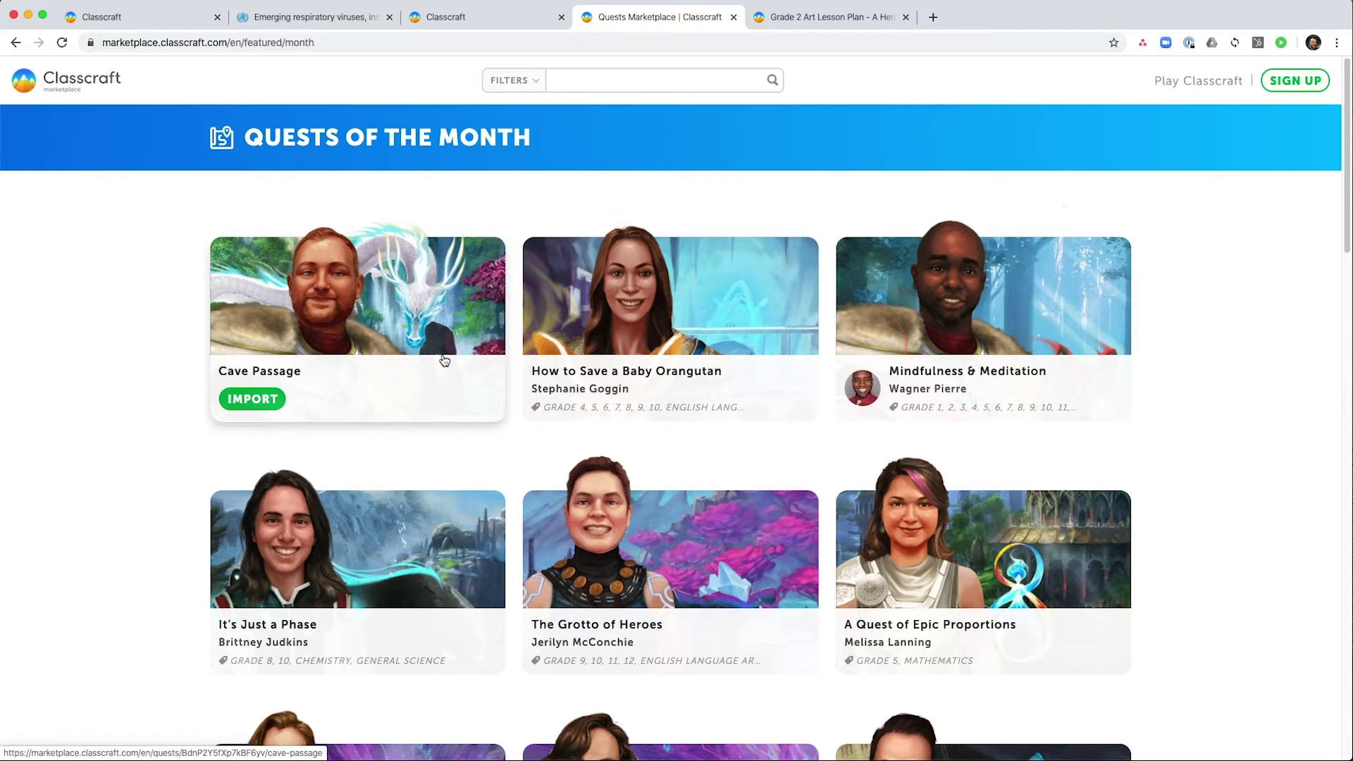
Read the Cave Passage quest's description down to its subject and grade tags, and return to the marketplace home page
click(396, 313)
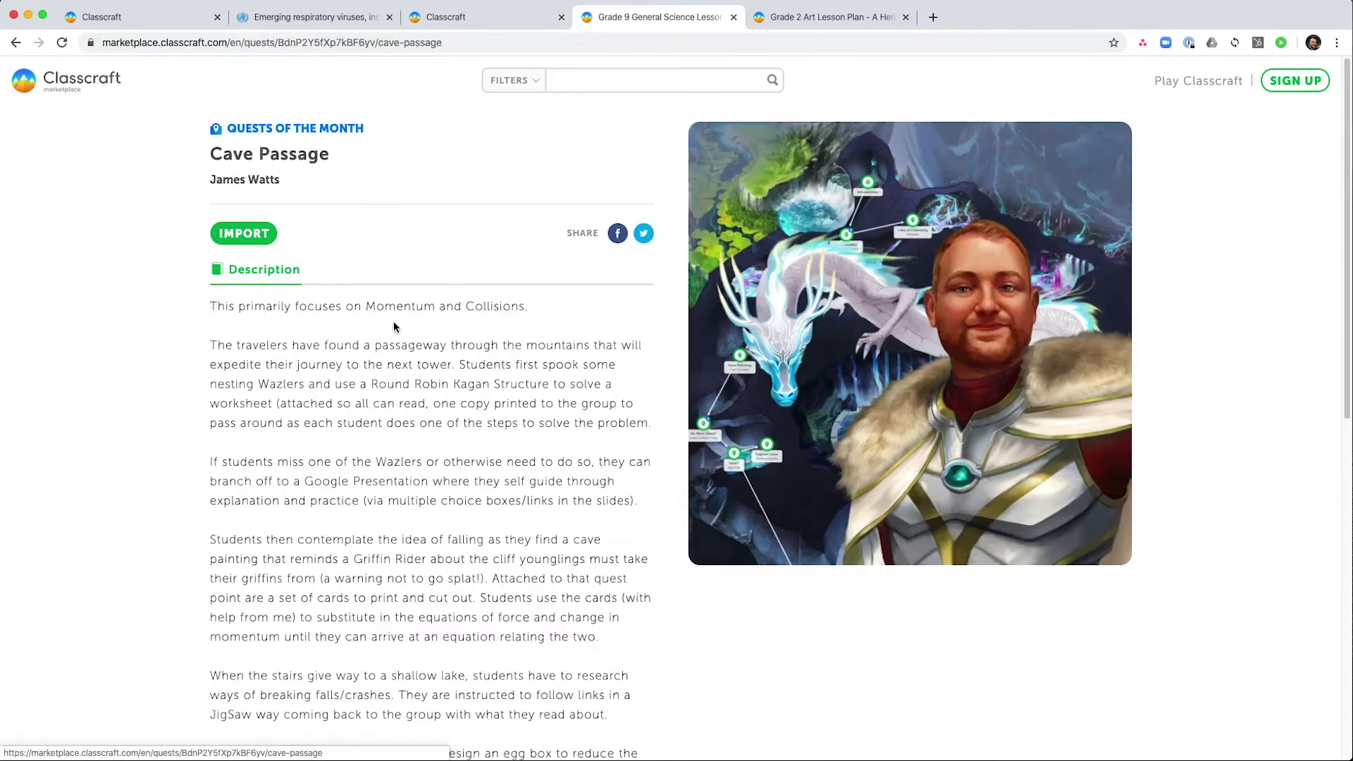
scroll(514, 289, down, 1)
scroll(500, 312, down, 1)
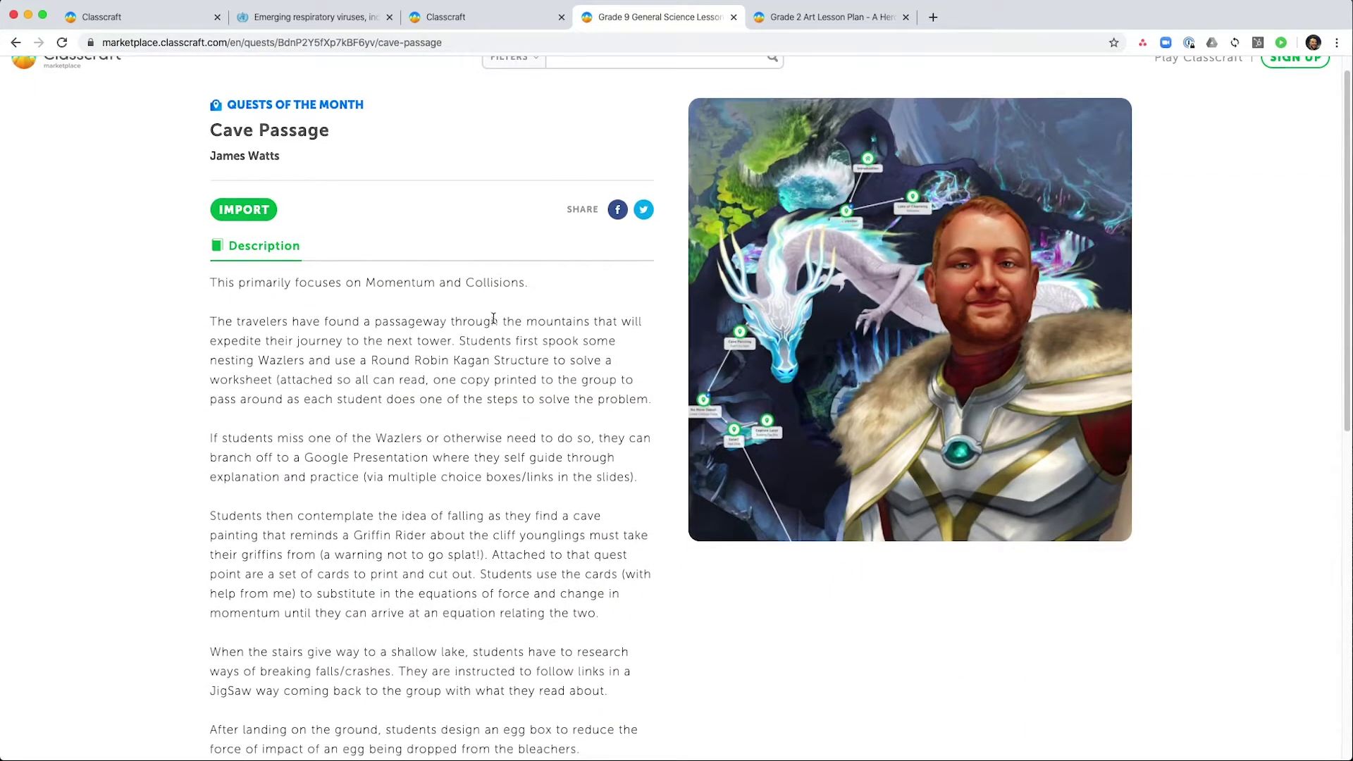
scroll(486, 331, down, 2)
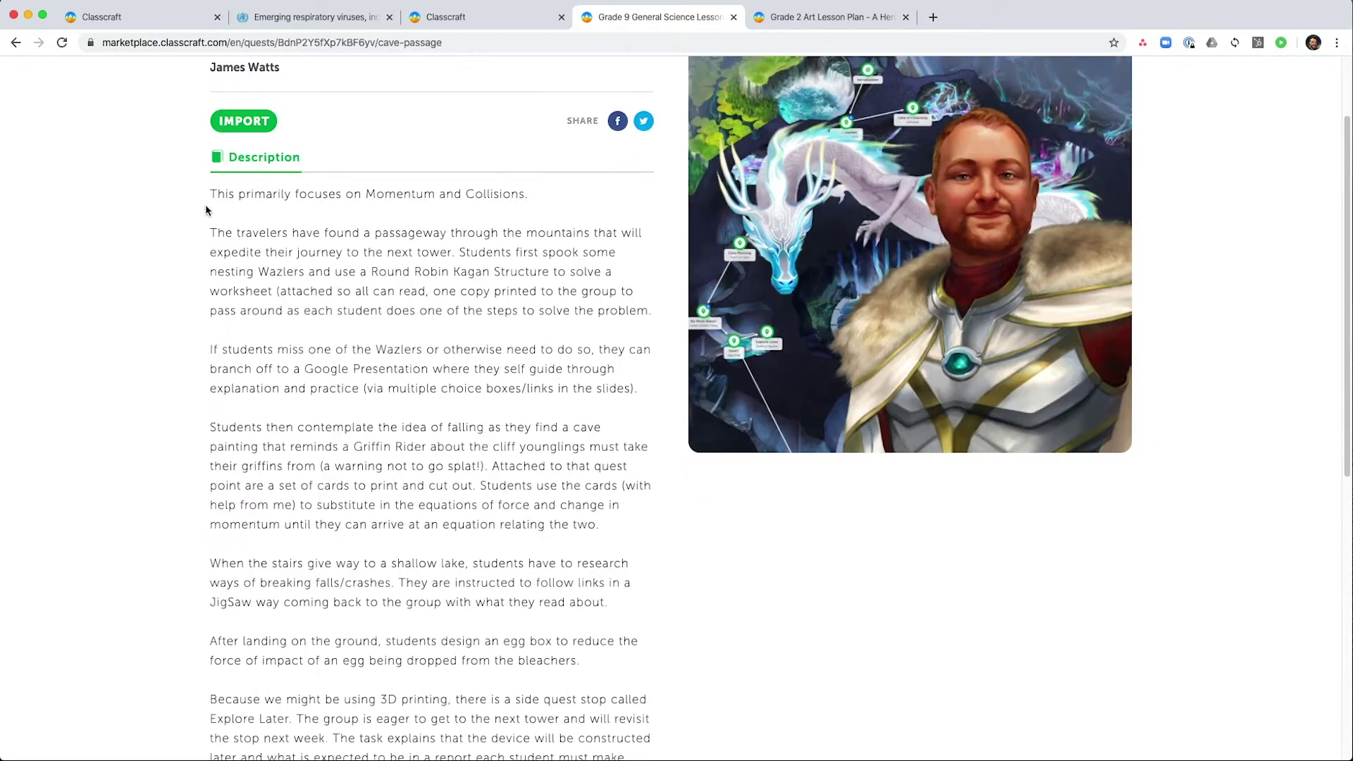
scroll(411, 389, down, 5)
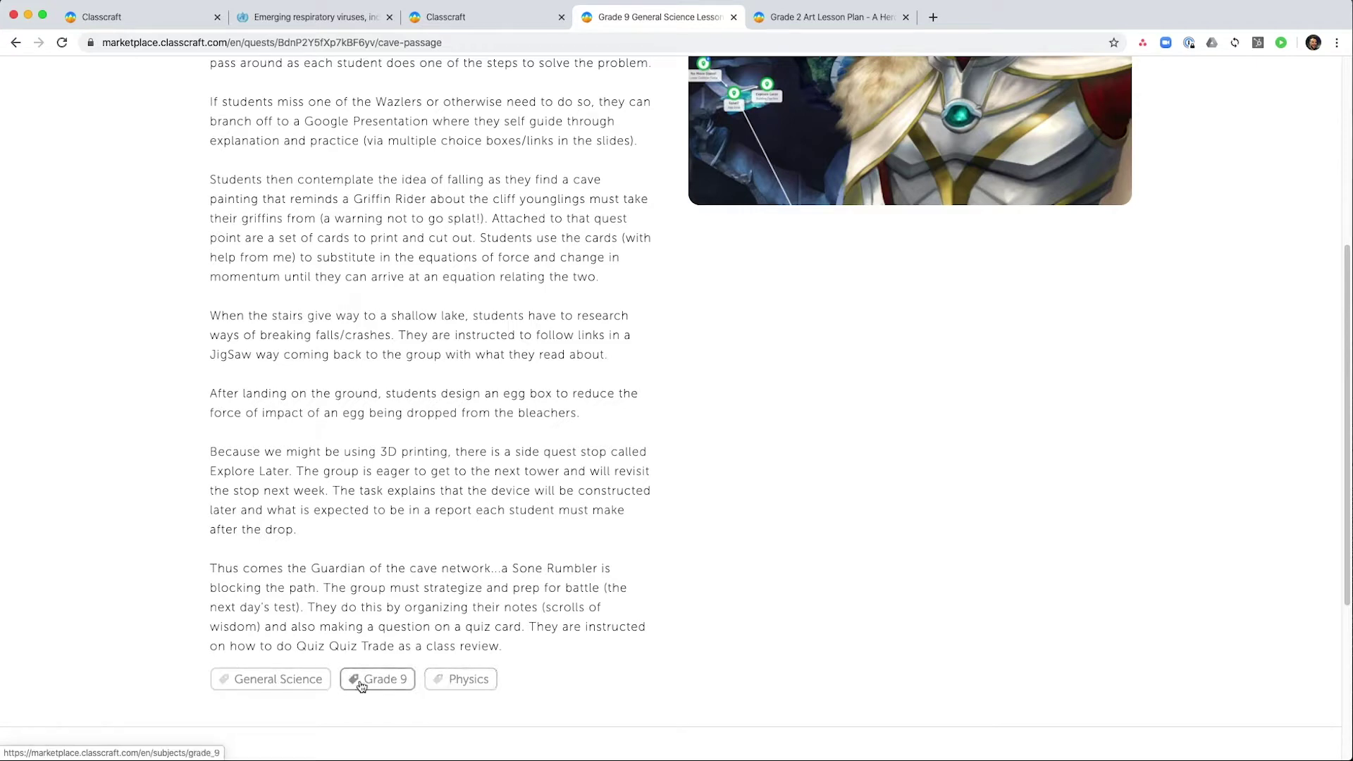
scroll(514, 641, up, 5)
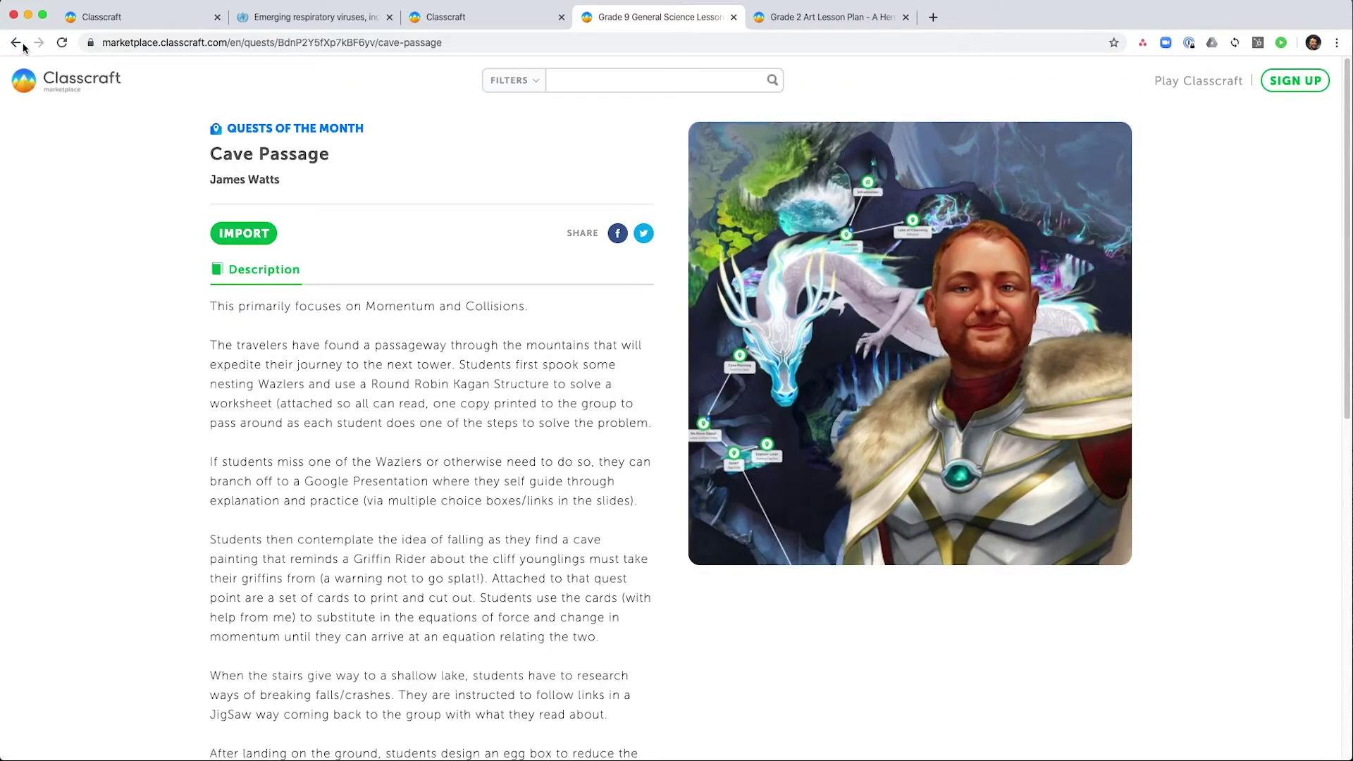
click(14, 43)
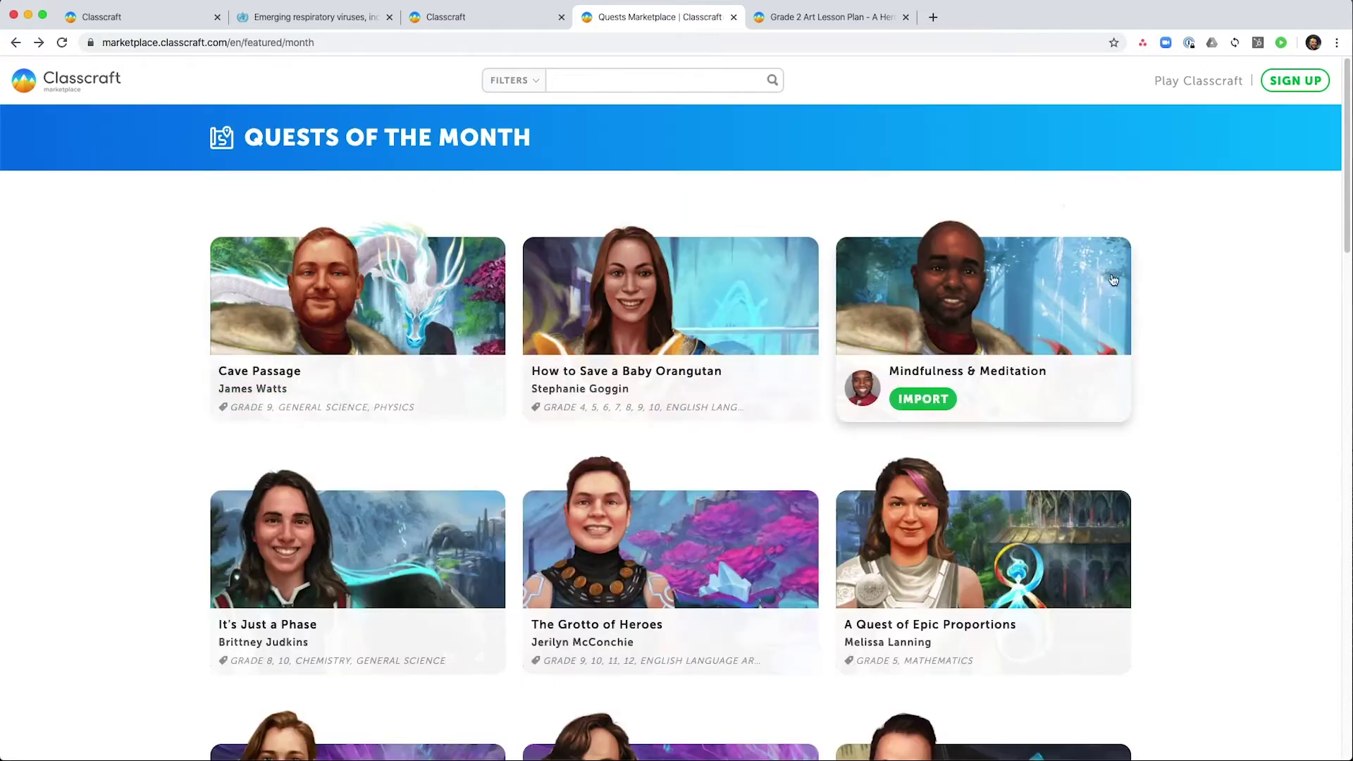
click(14, 43)
Examine the marketplace filter options for grades and subjects, as well as the standards filters
click(537, 81)
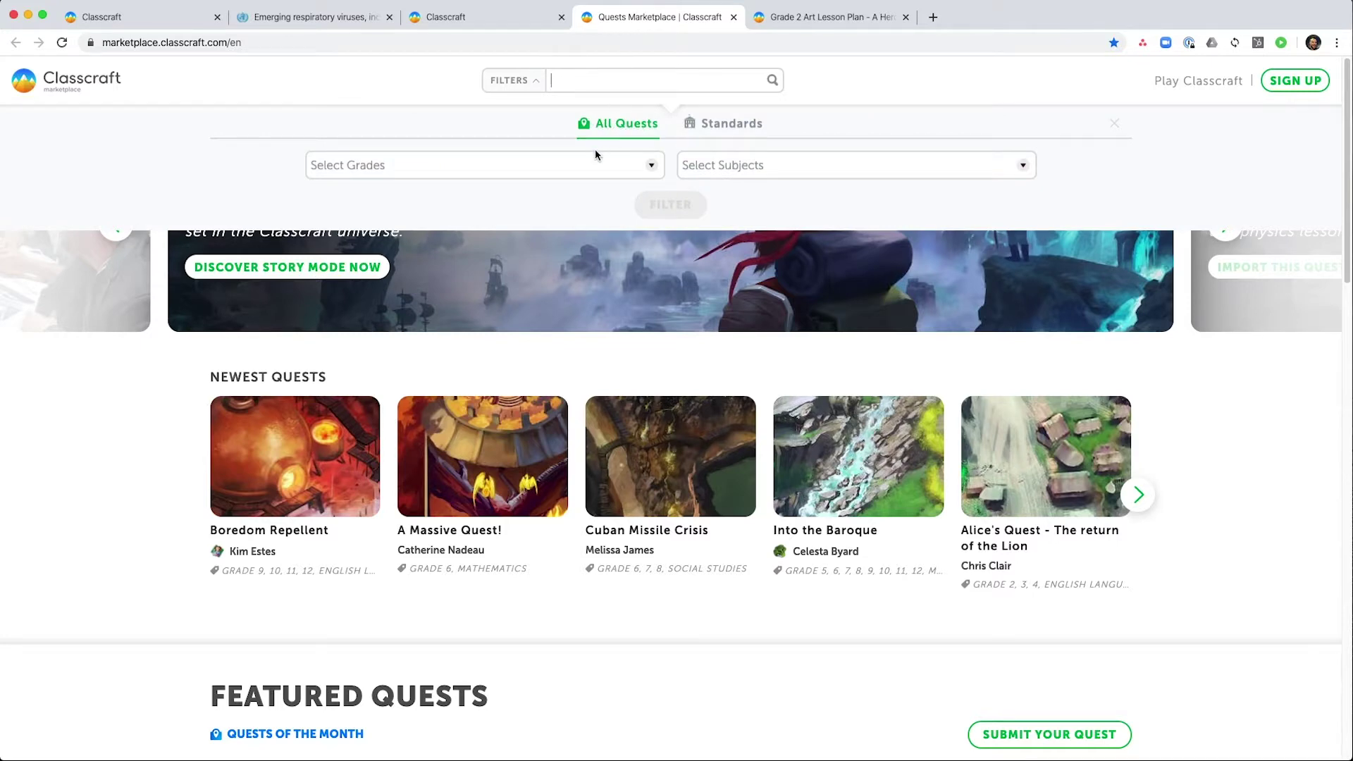
click(646, 165)
click(644, 163)
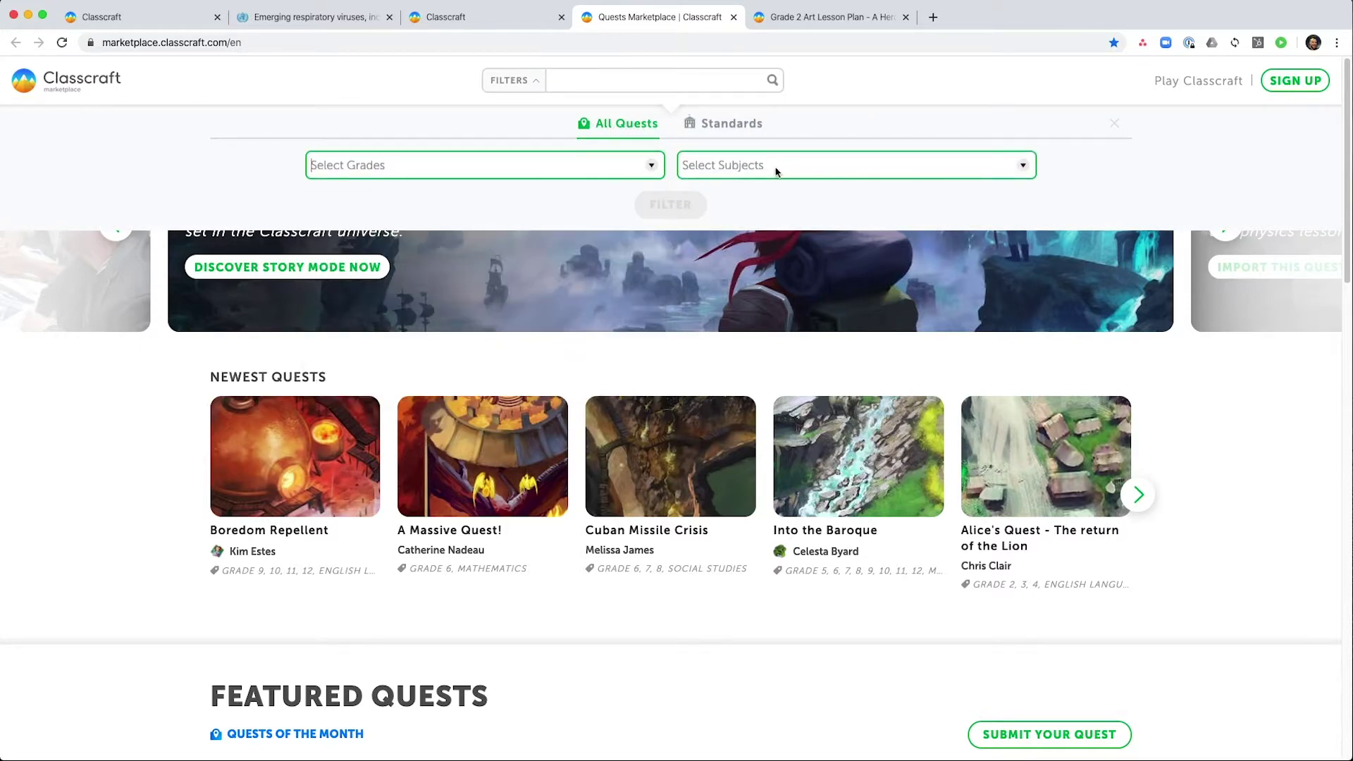
click(996, 173)
click(996, 169)
click(726, 124)
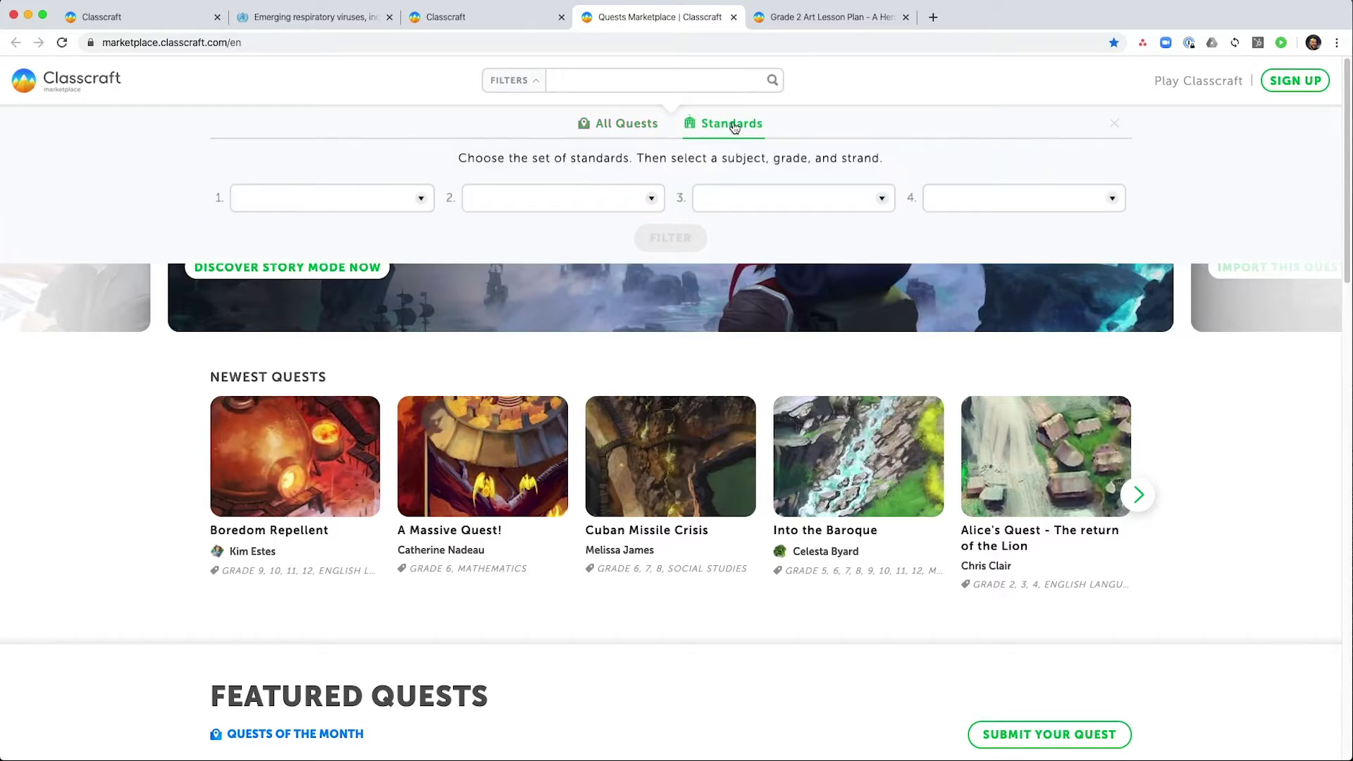
click(587, 82)
Filter the marketplace quests by Grade 8 and the subject History
click(534, 81)
click(647, 164)
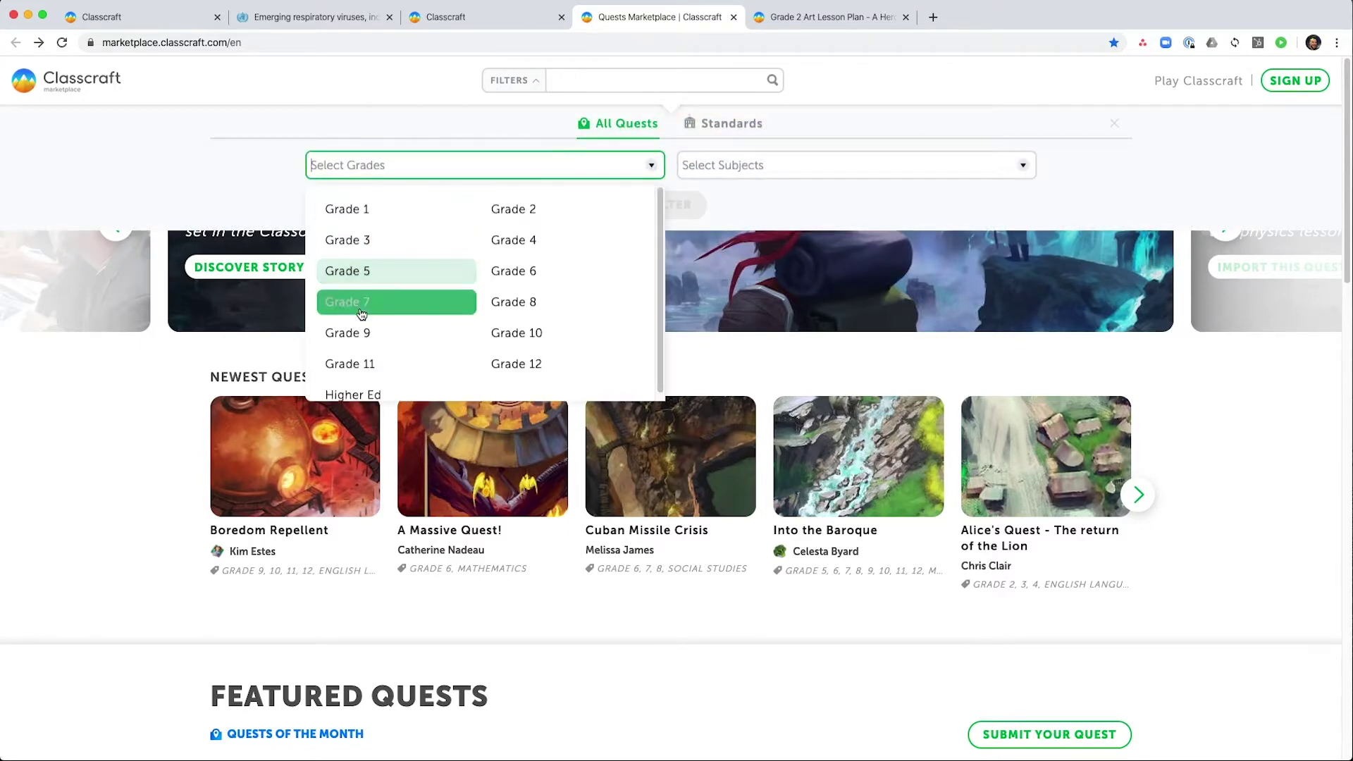
click(505, 308)
click(775, 191)
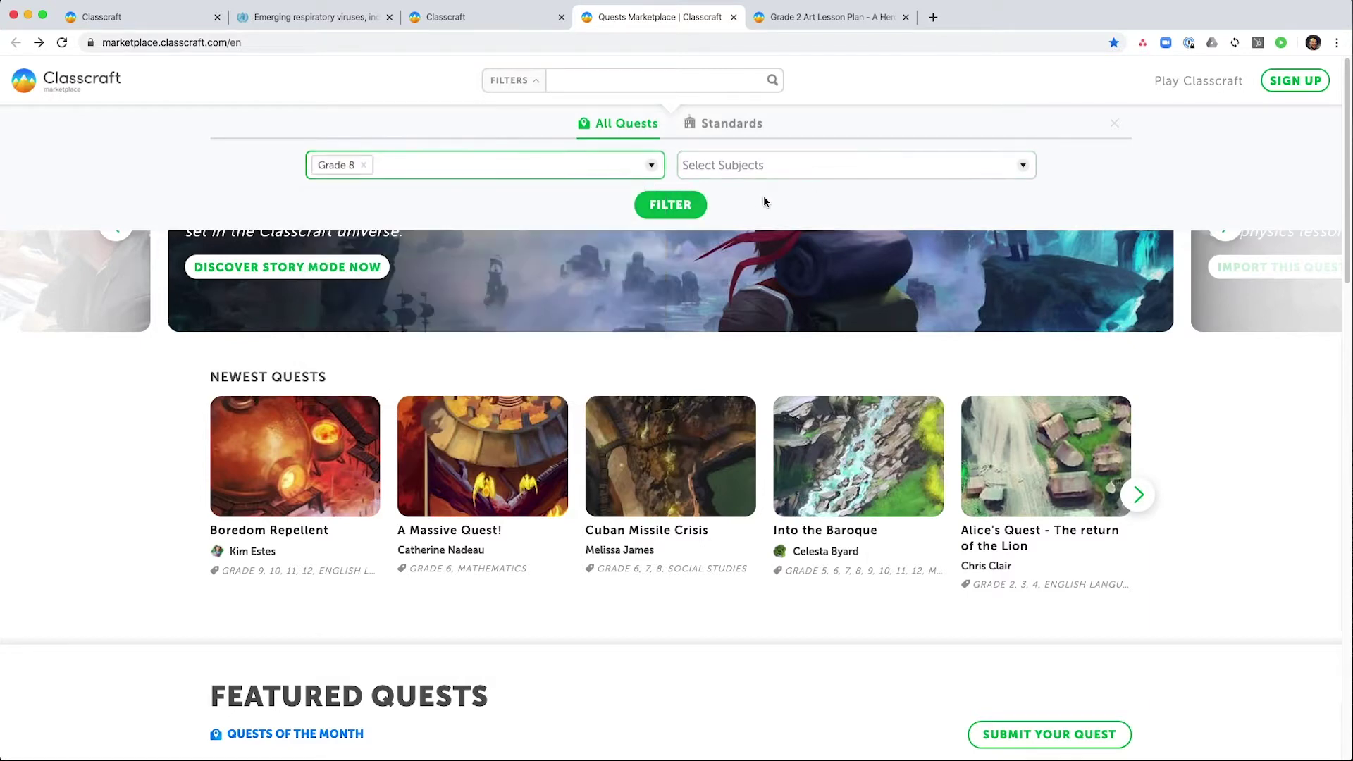
click(829, 171)
click(718, 364)
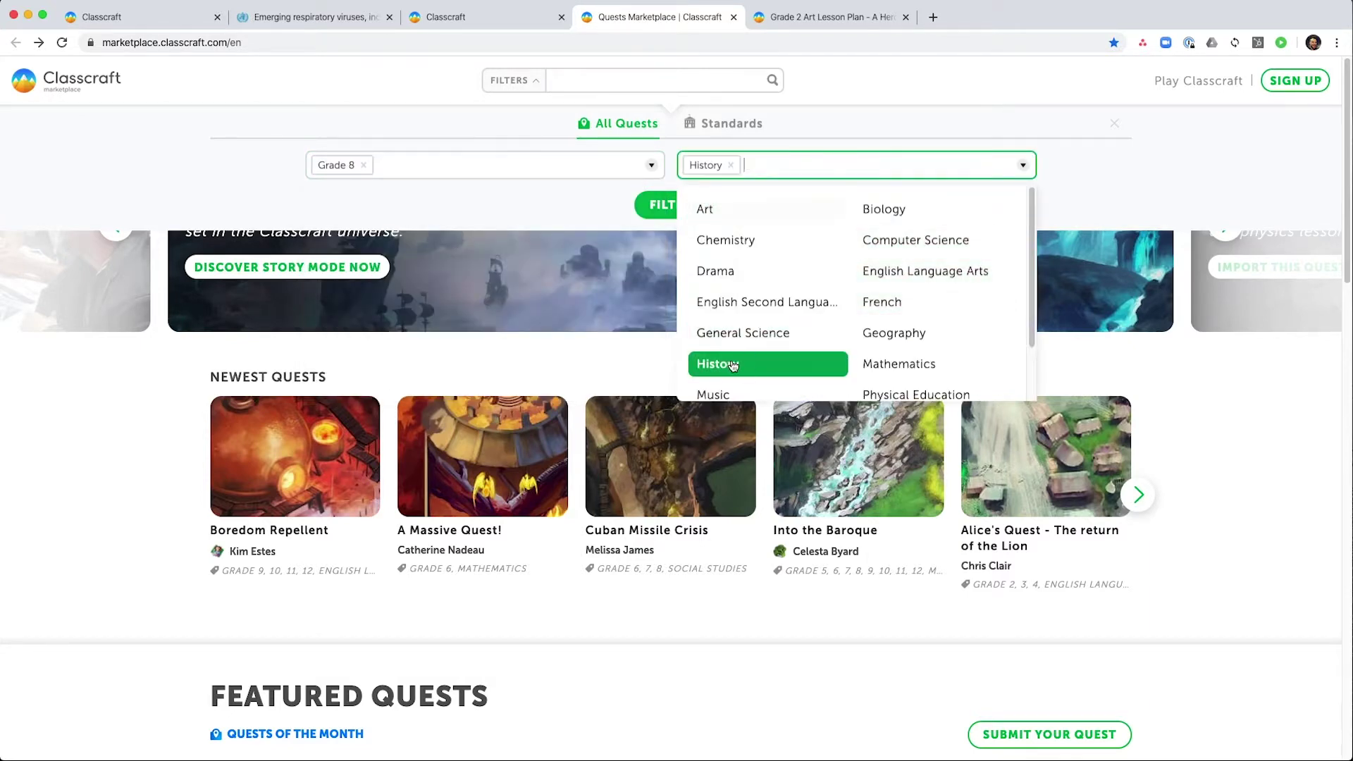
click(658, 220)
click(666, 205)
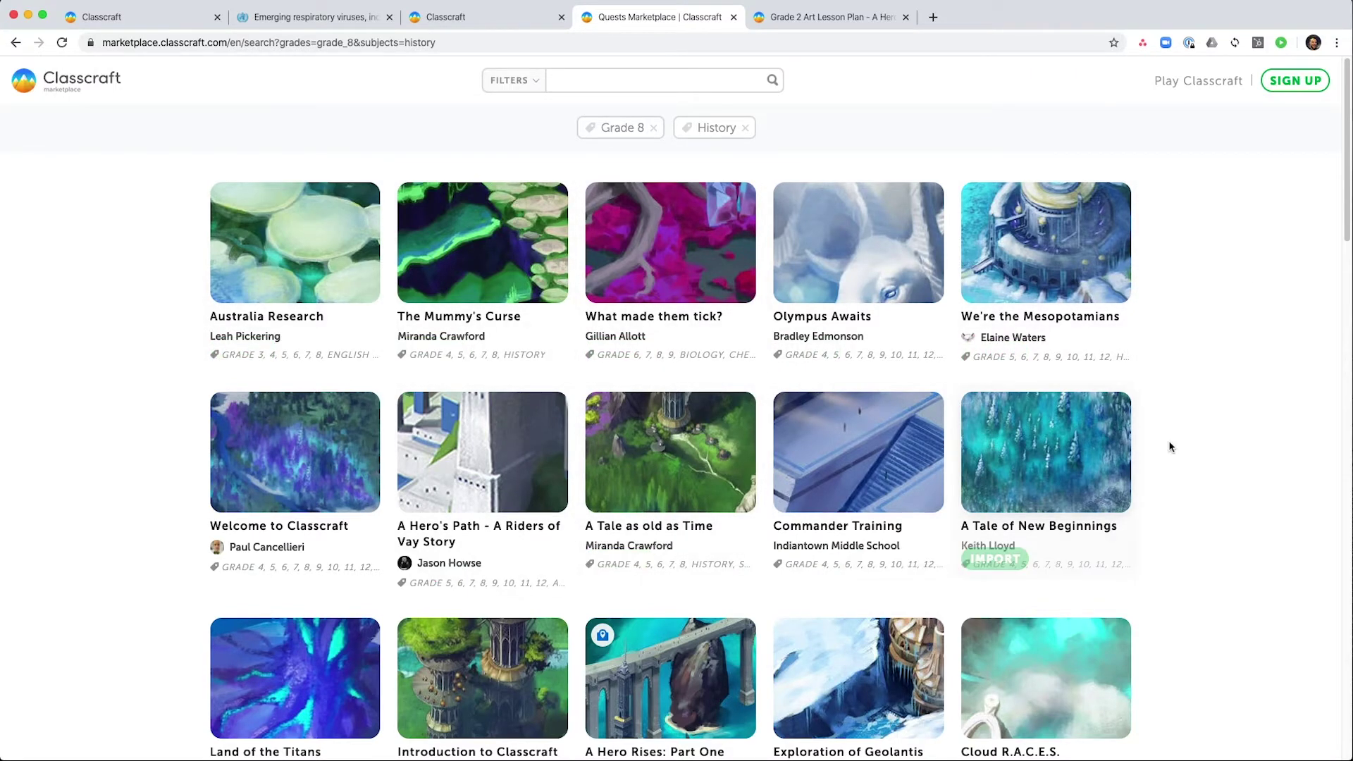
Browse the filtered quests and open the Quest of the Week titled Renewable Energy
scroll(1192, 457, down, 5)
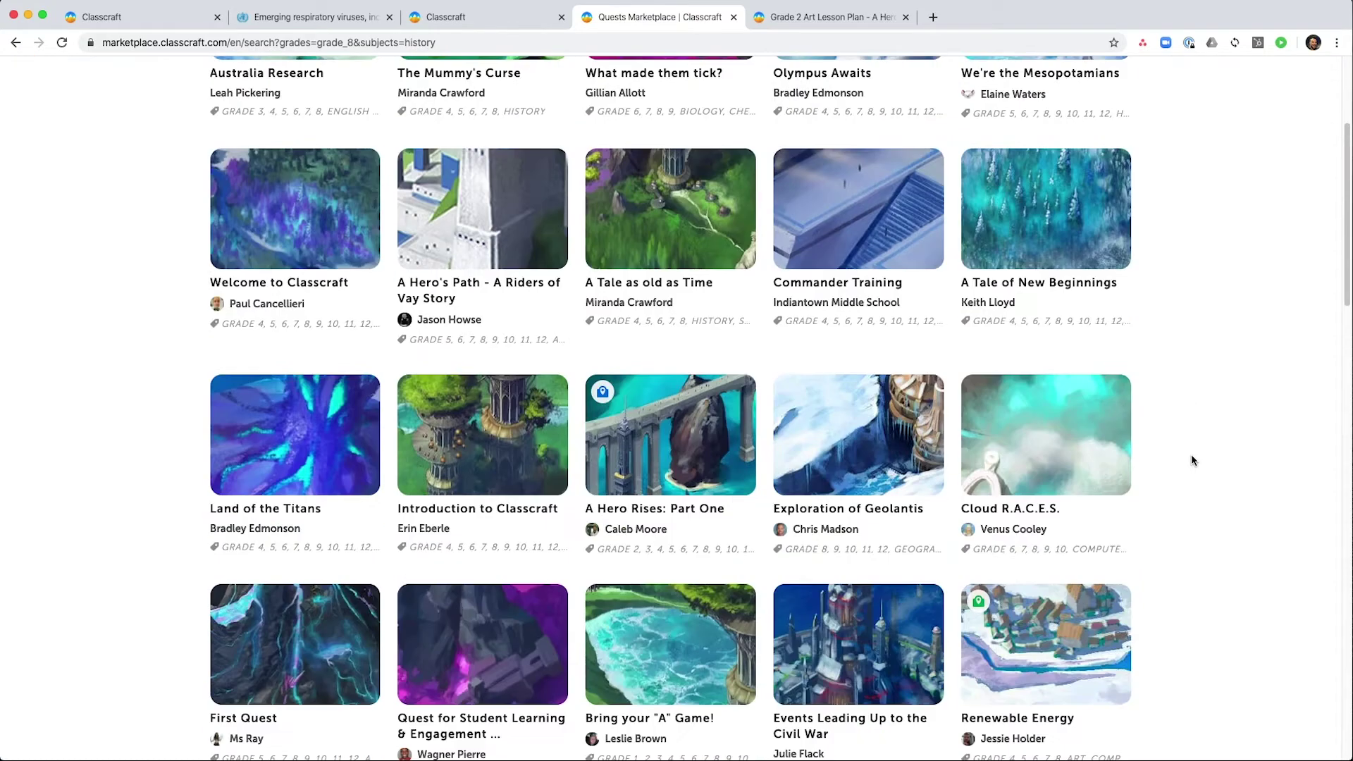
scroll(1190, 458, down, 3)
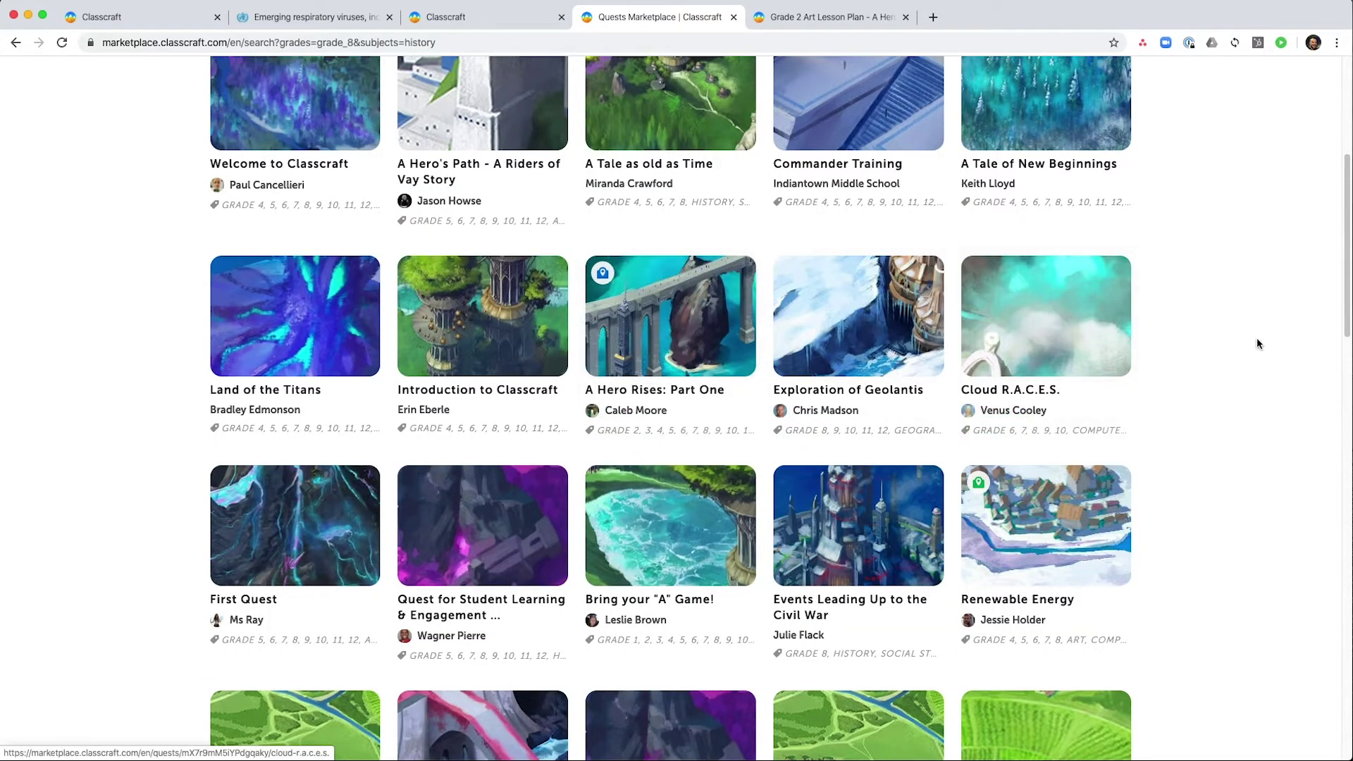
scroll(1260, 356, down, 2)
scroll(1259, 360, down, 2)
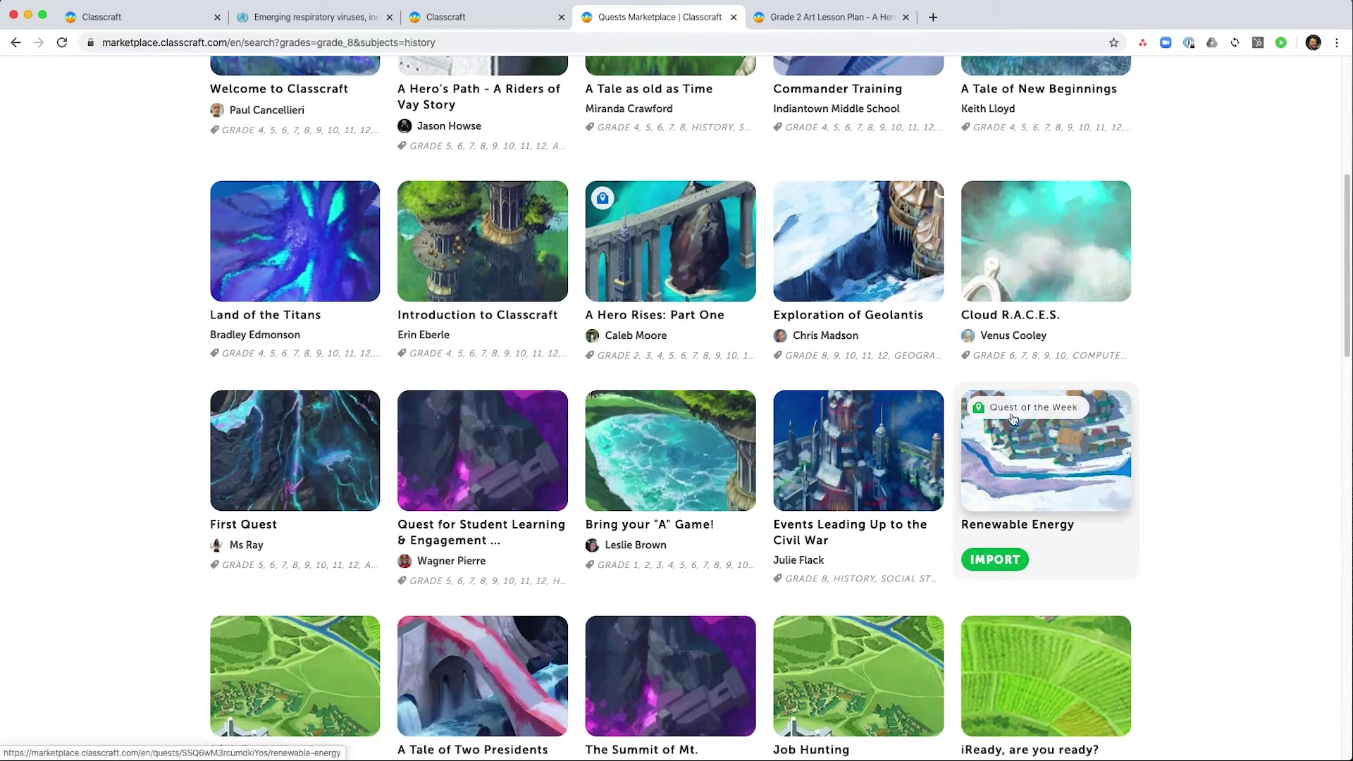
click(1045, 462)
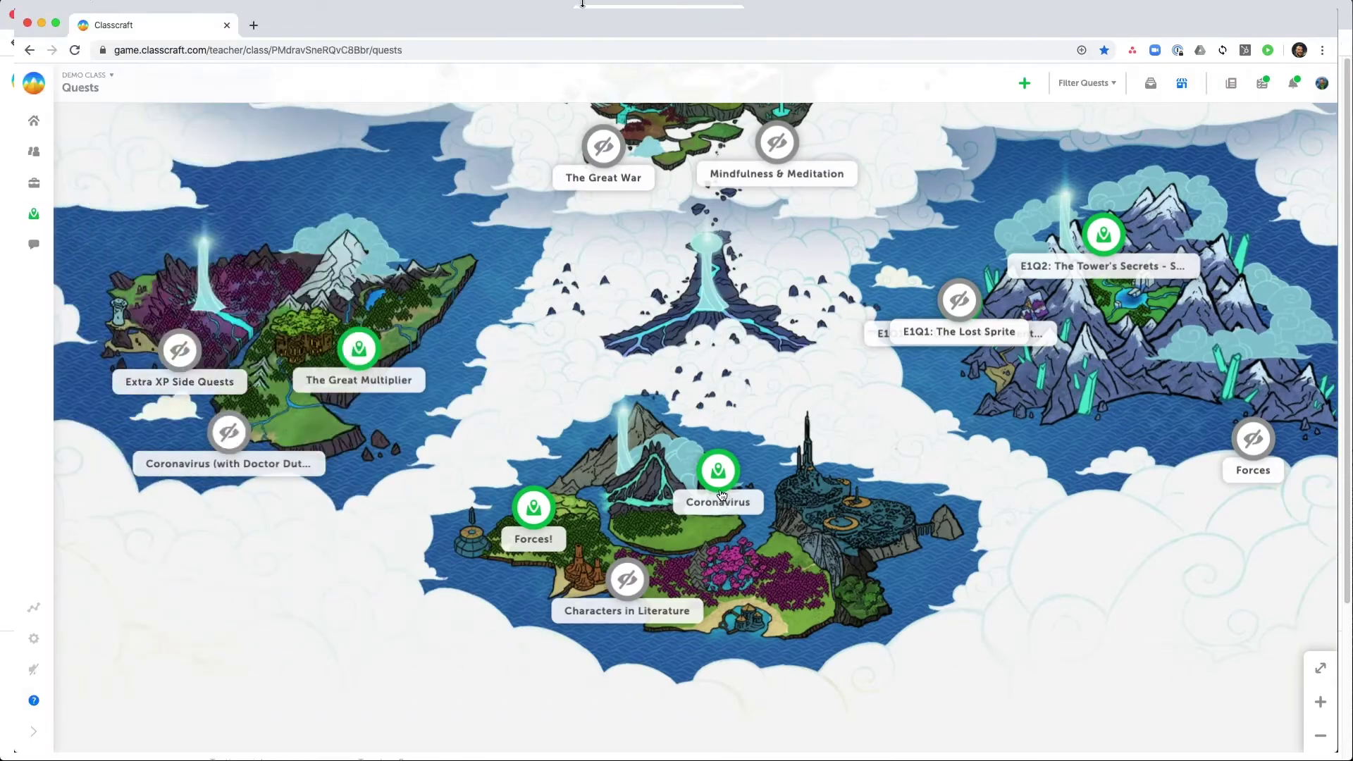
Search the Quests Marketplace for "coronavirus"
click(718, 472)
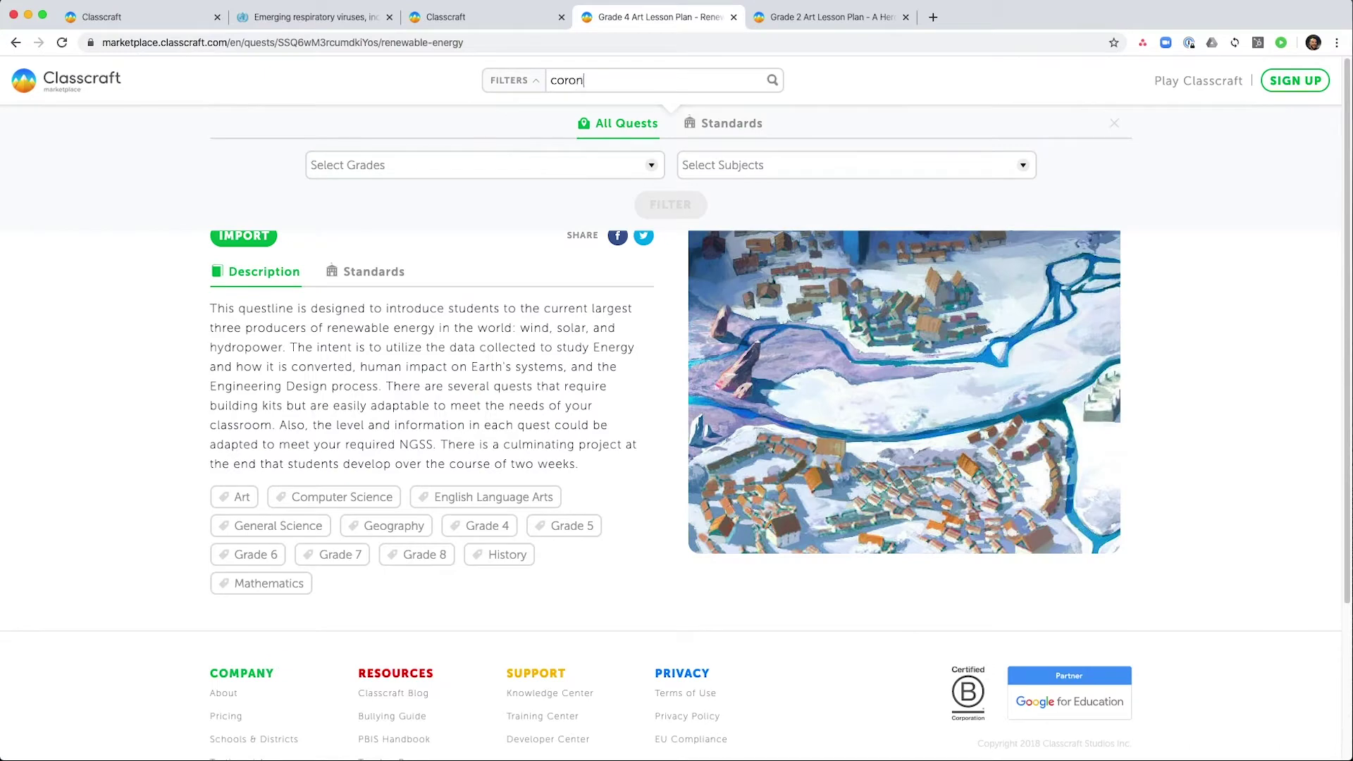
key(Return)
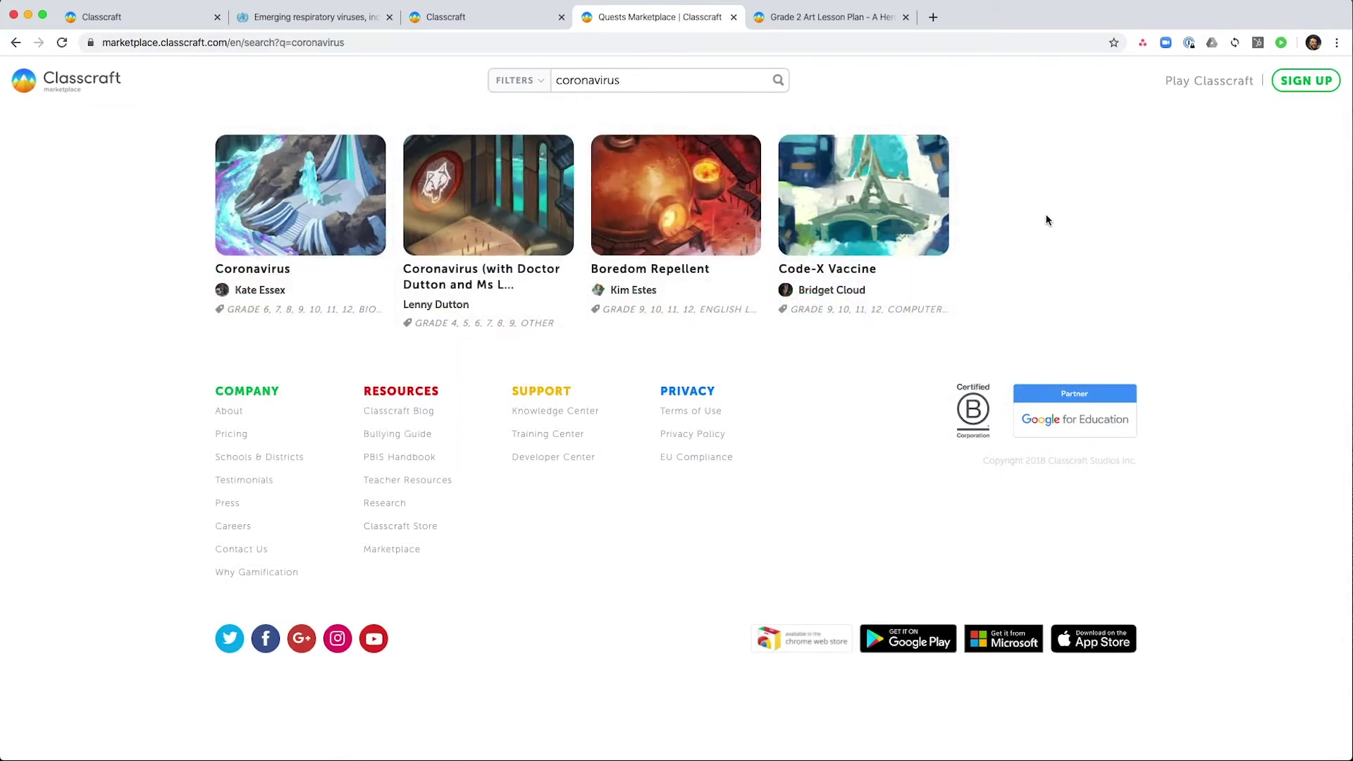
mouse_move(275, 243)
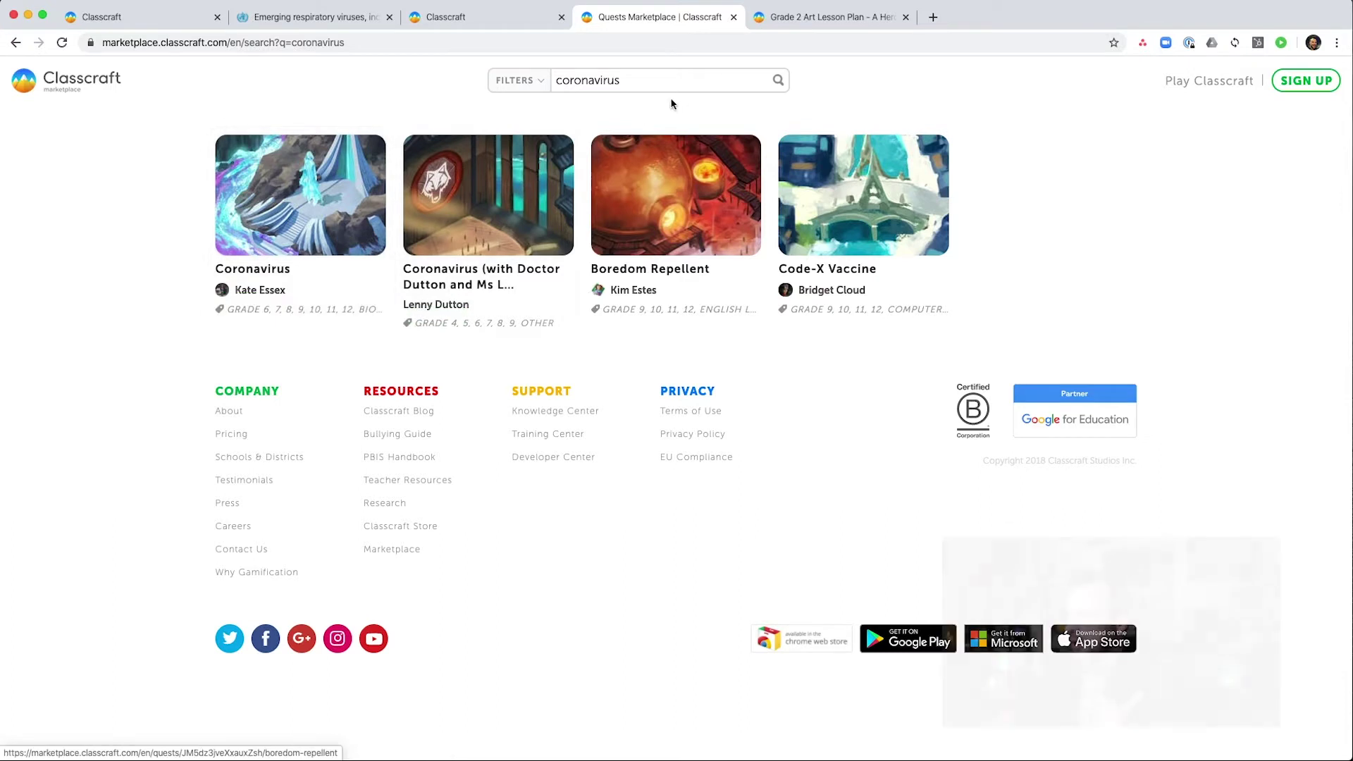
Narrow the coronavirus search results to Grade 9 and the subject Biology
click(540, 81)
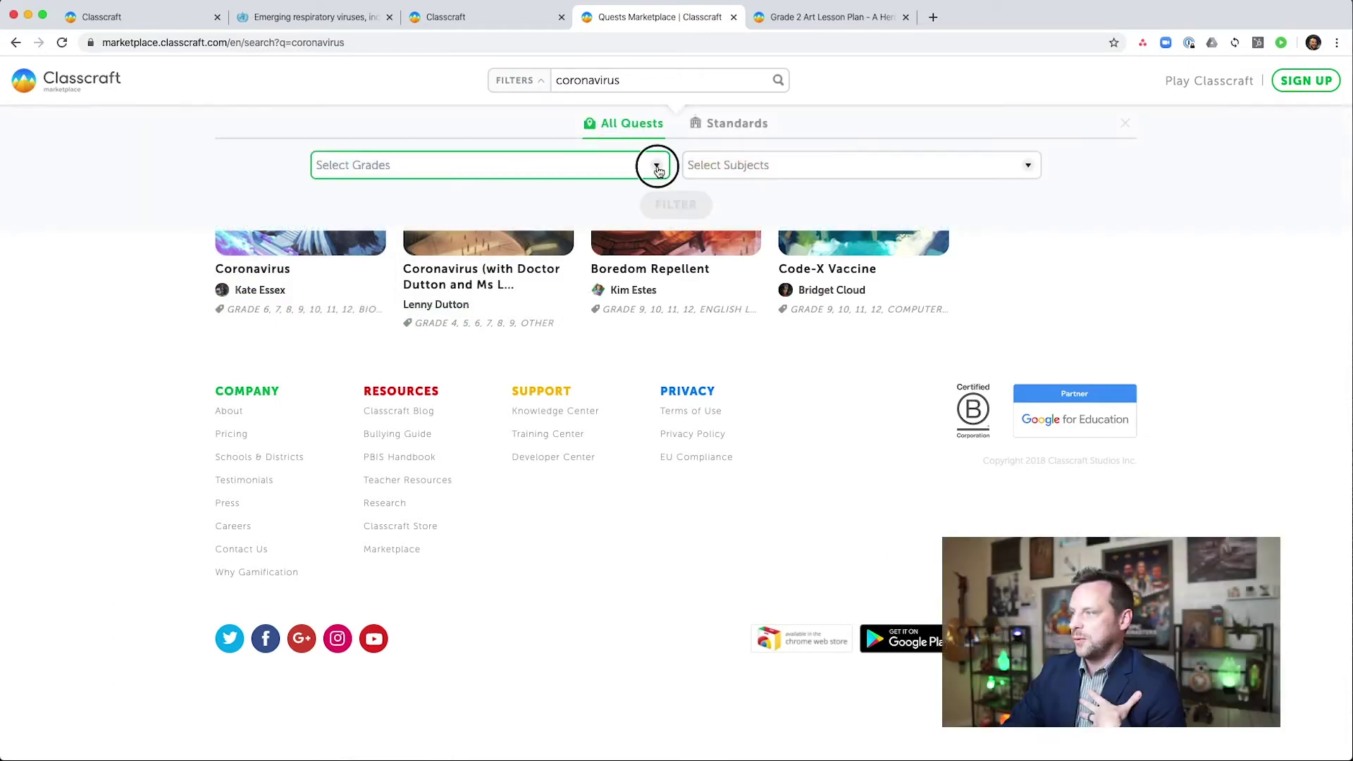
click(652, 164)
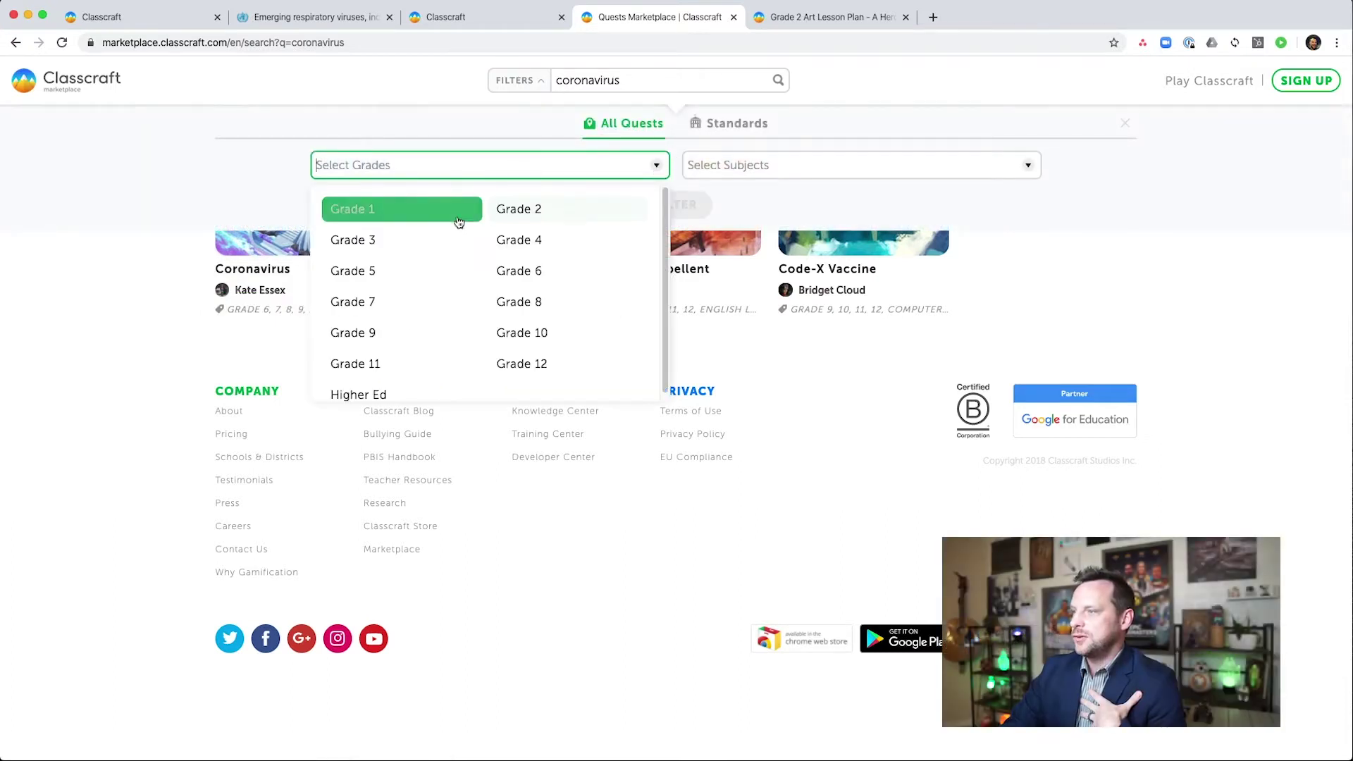
click(366, 340)
click(788, 163)
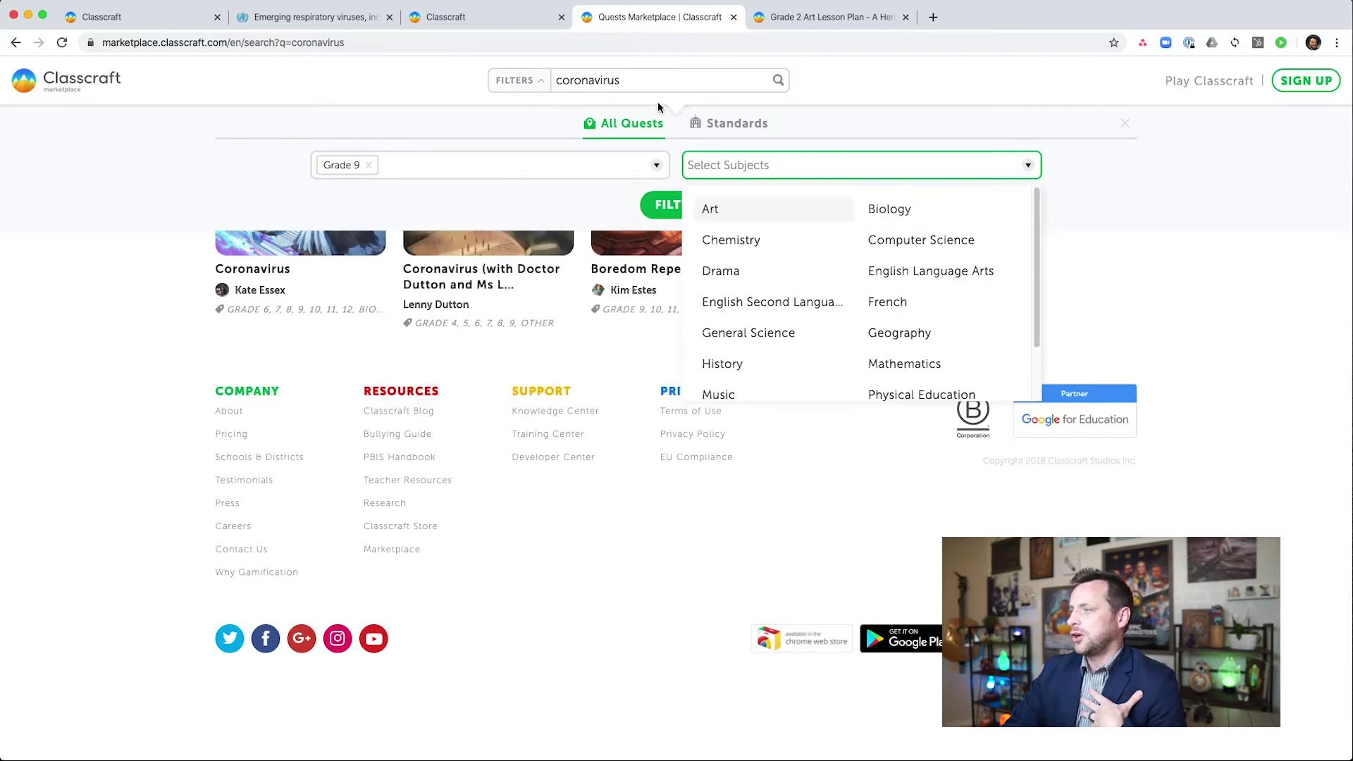
click(891, 219)
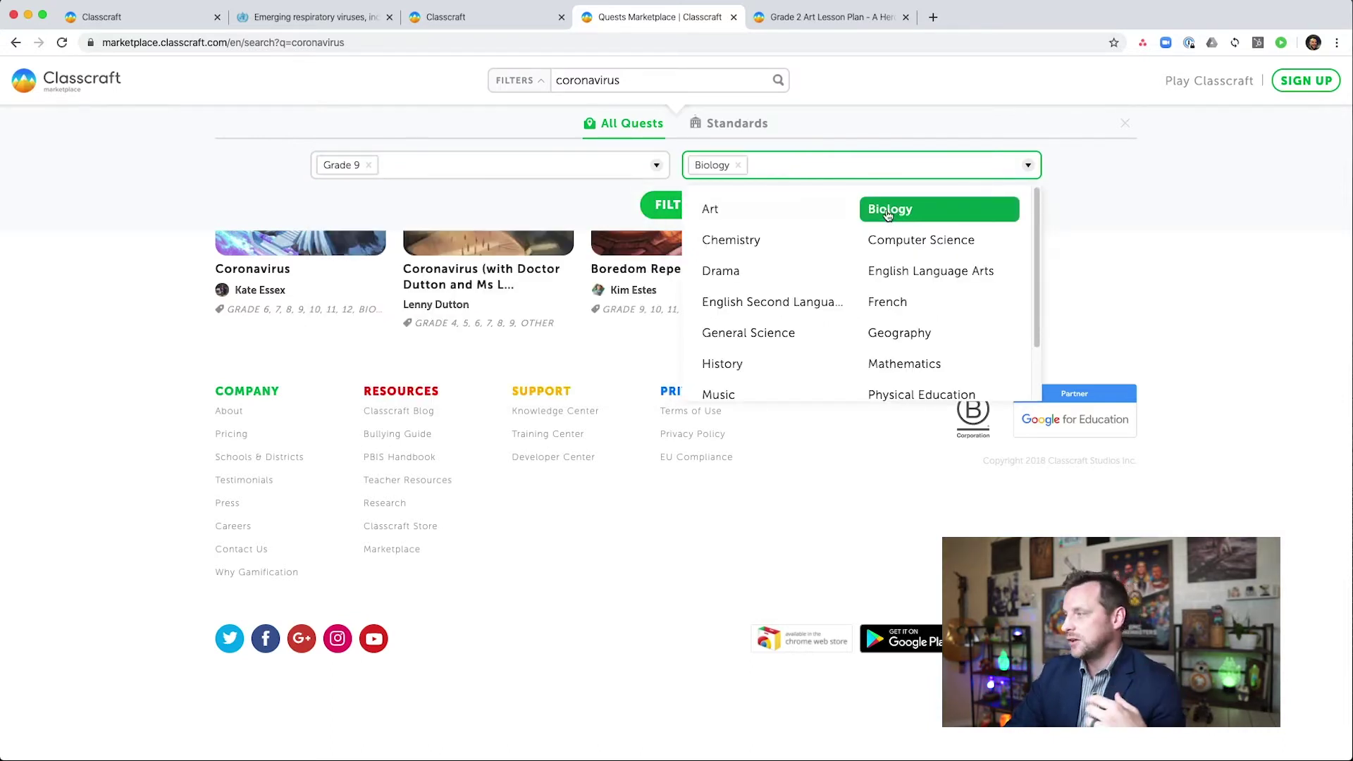
click(1083, 187)
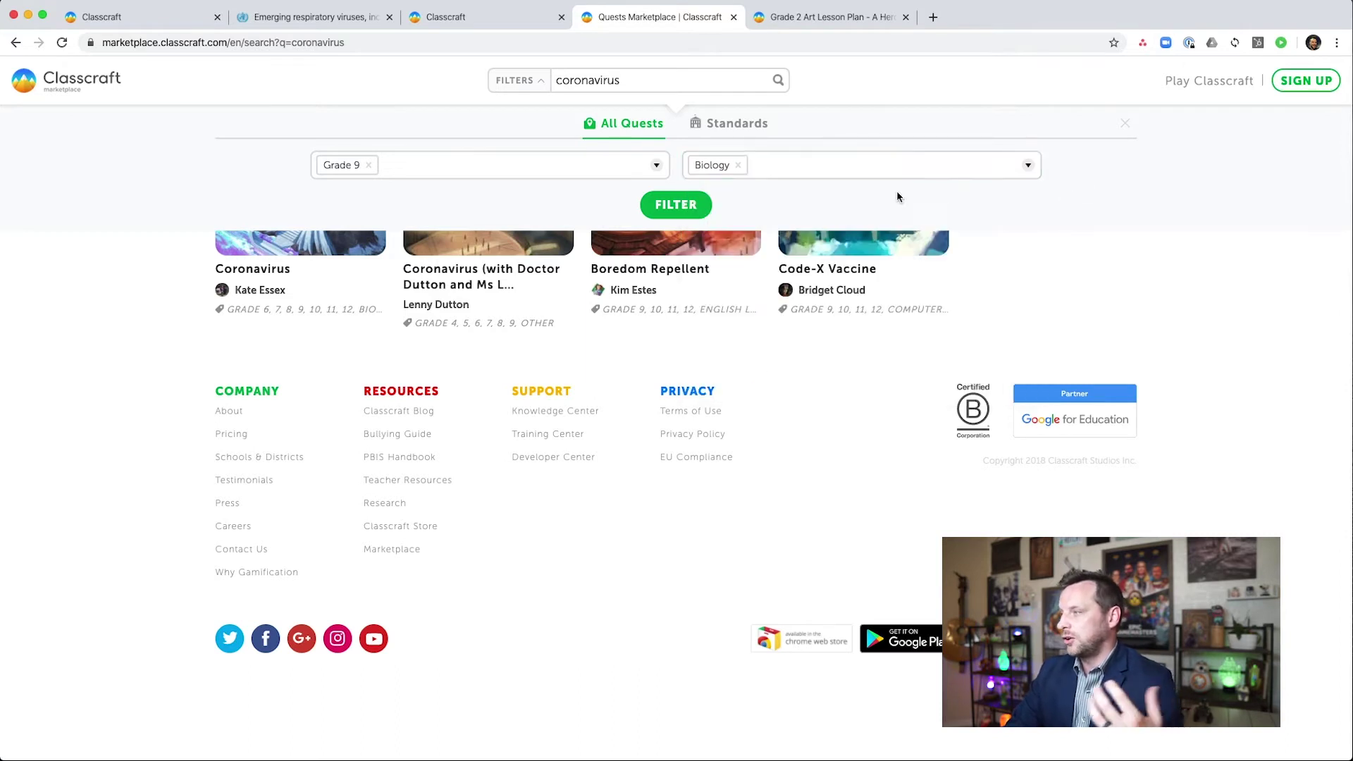
click(676, 205)
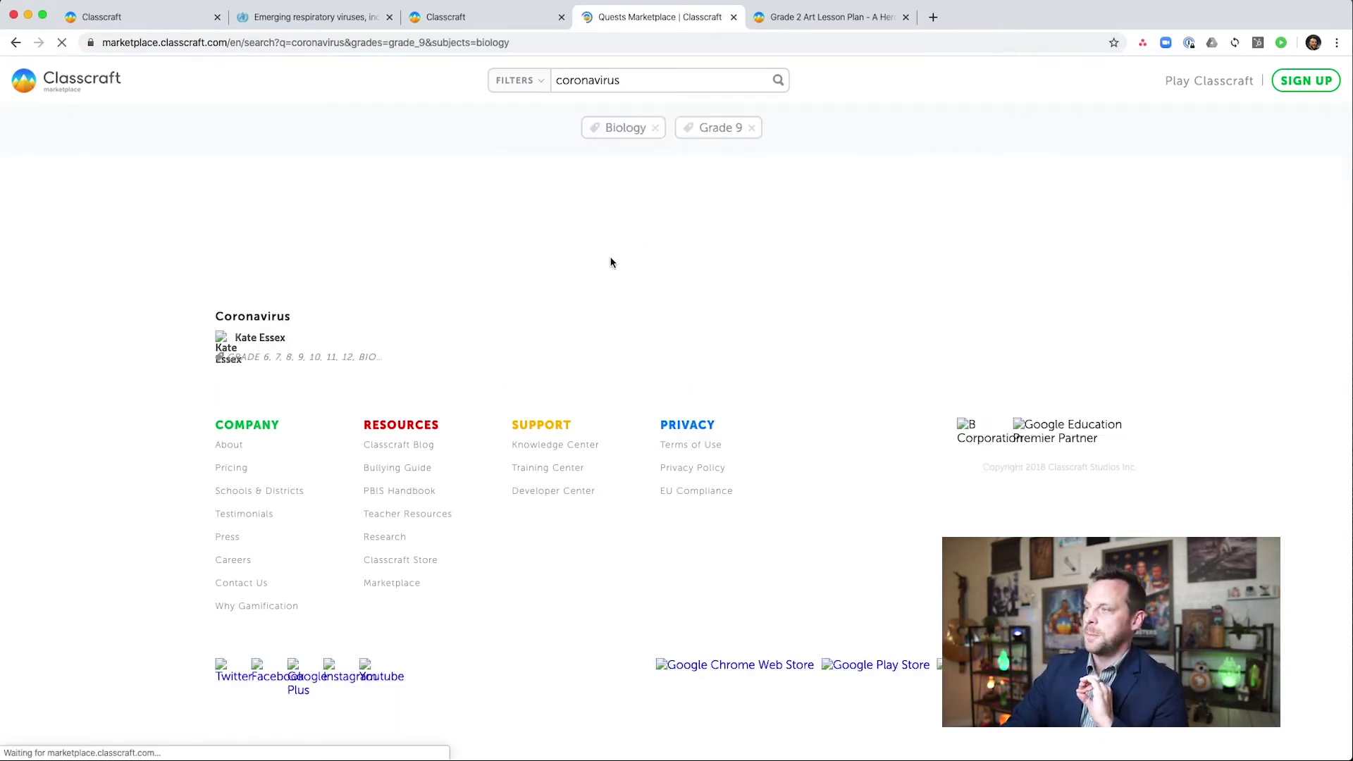
Open the Coronavirus quest from the filtered results and import it into the Demo Class
mouse_move(292, 270)
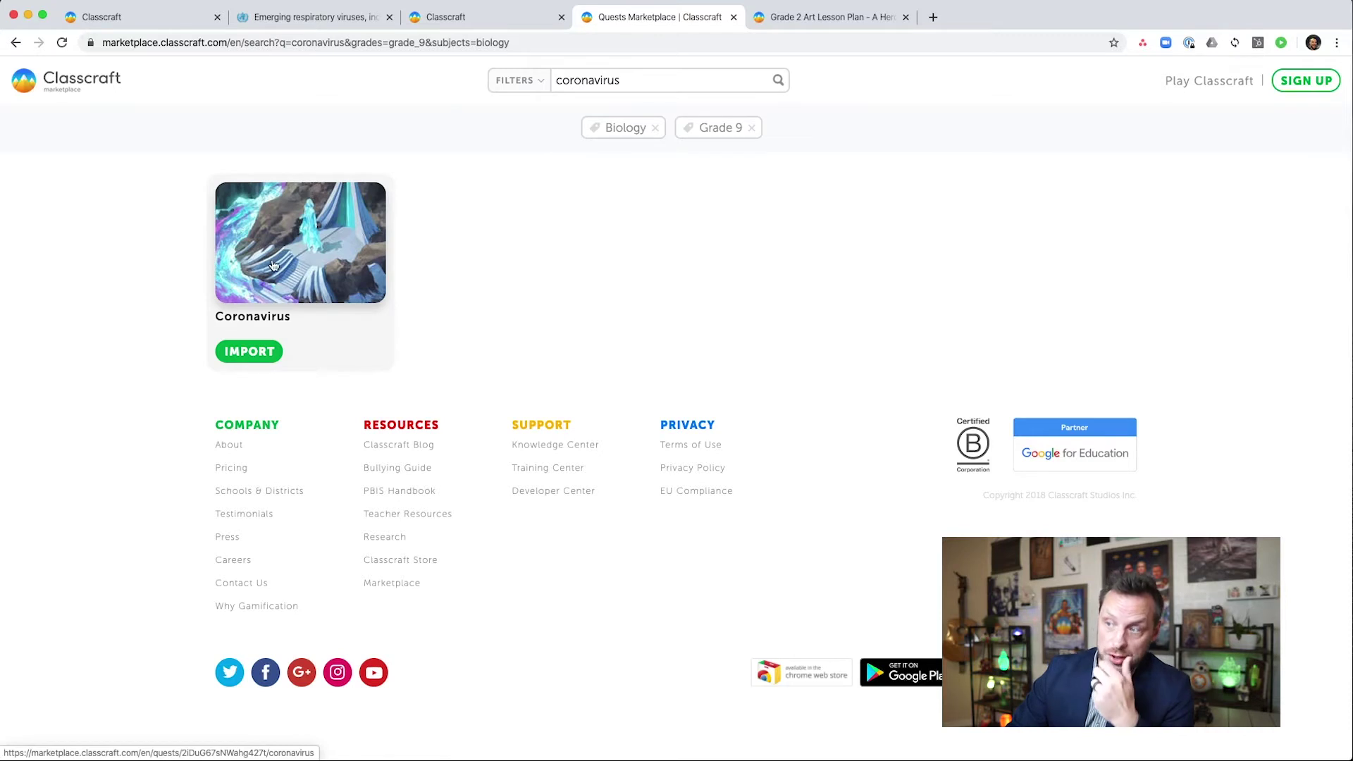
click(292, 266)
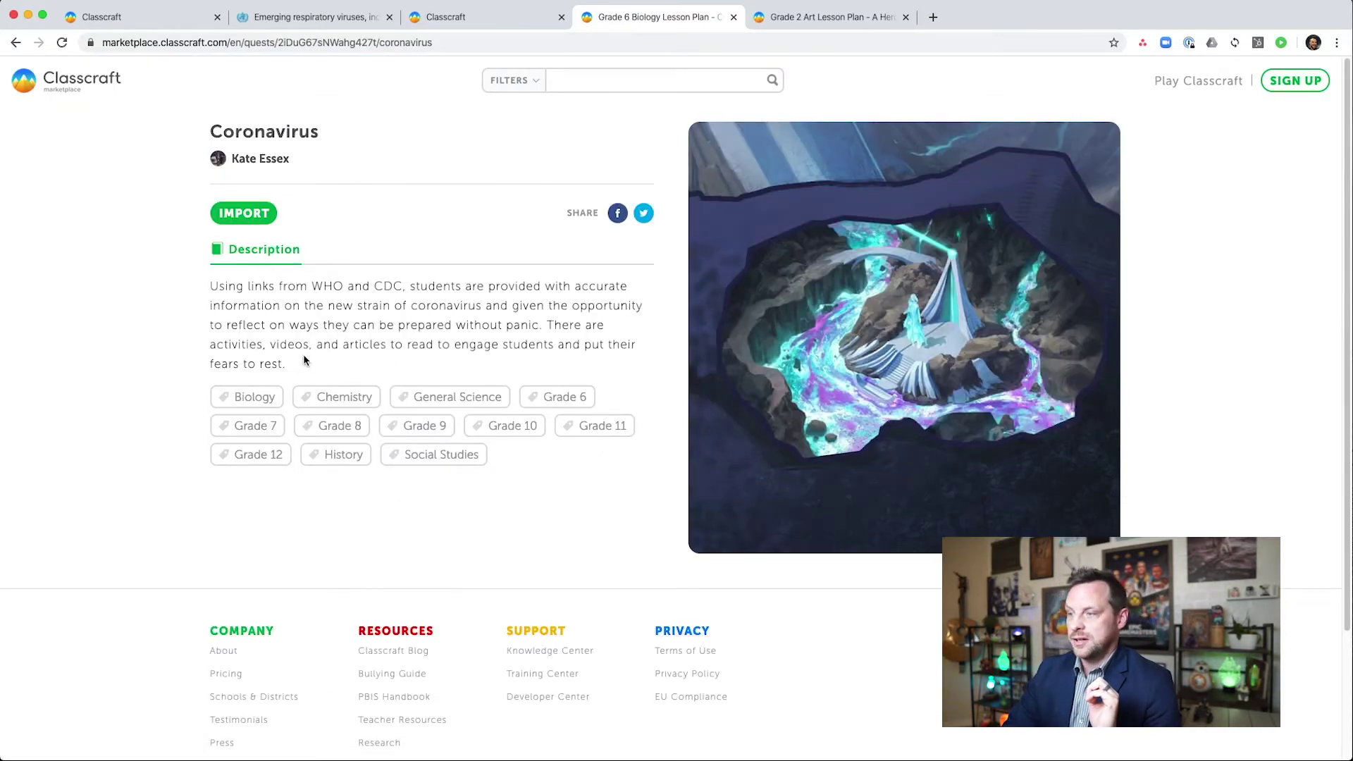
click(246, 217)
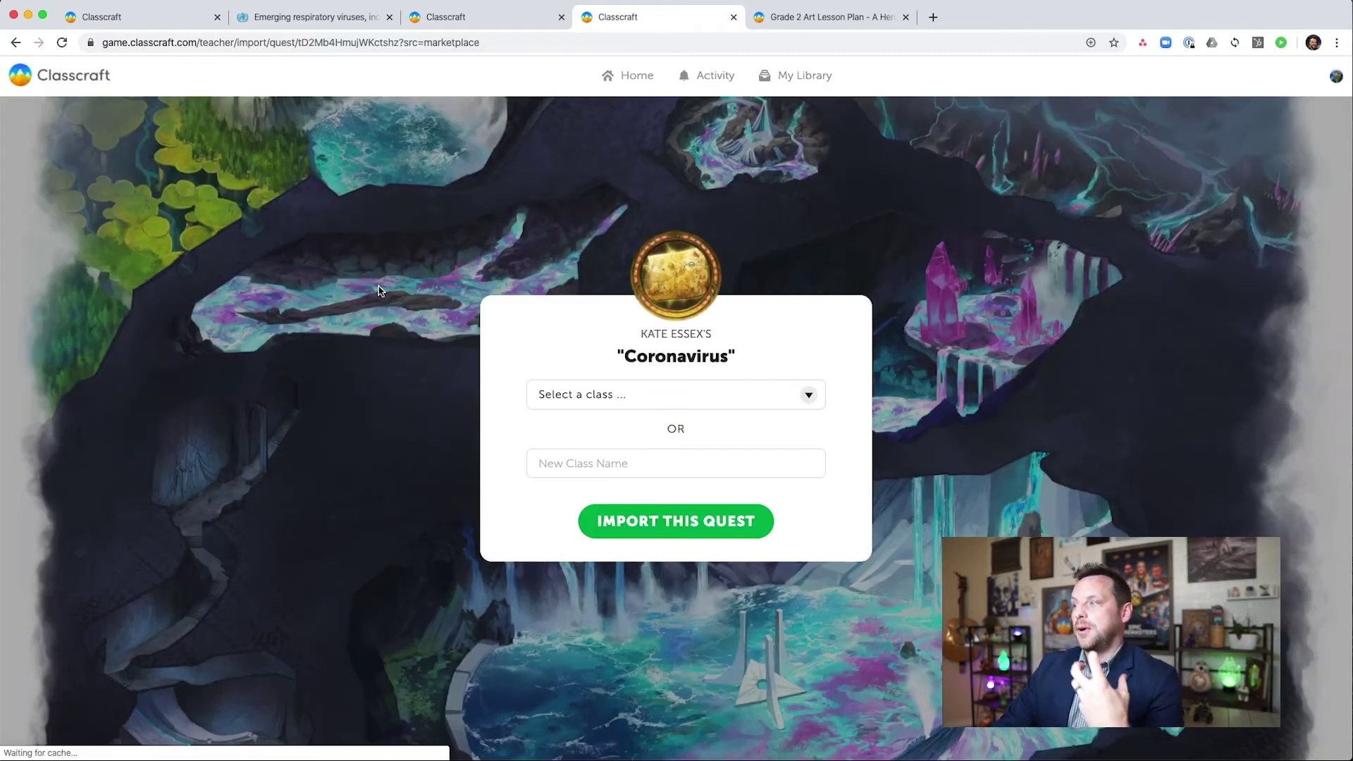
click(808, 395)
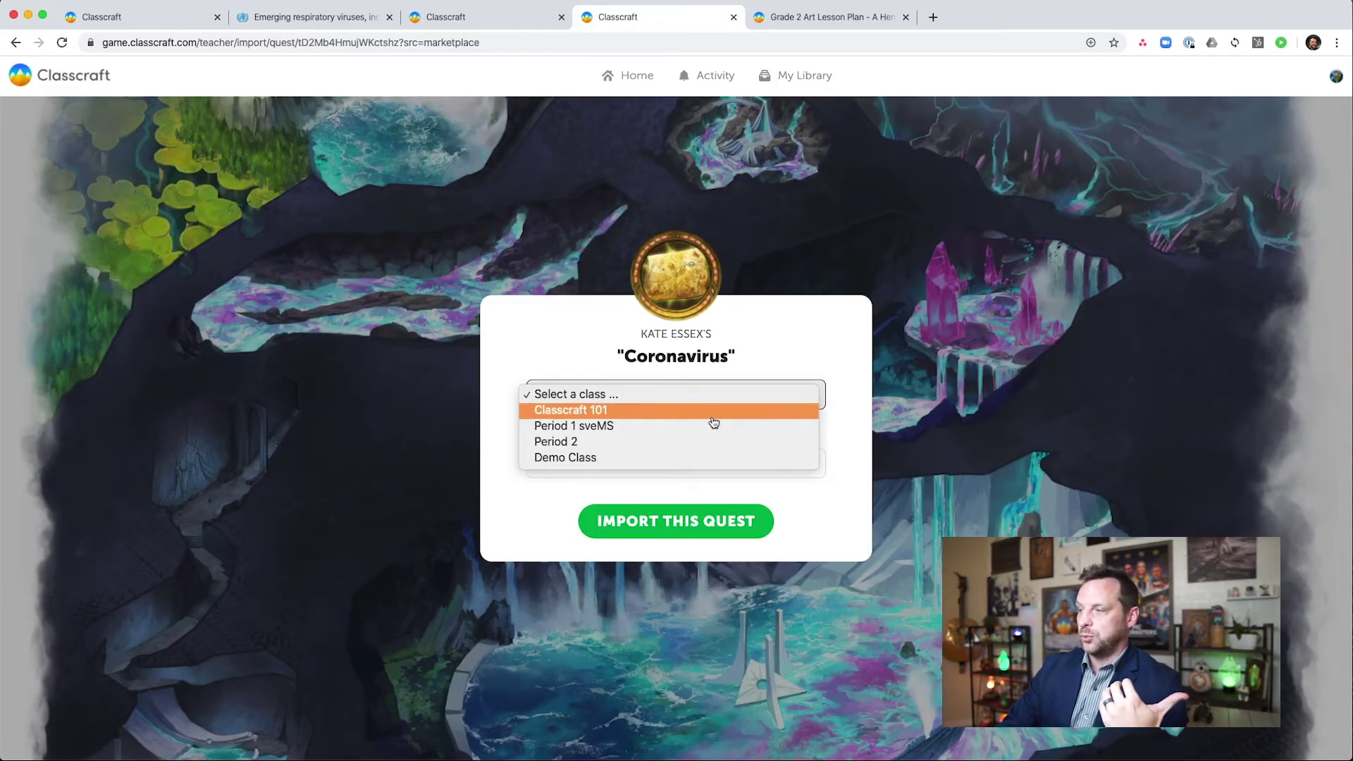
click(571, 460)
click(670, 523)
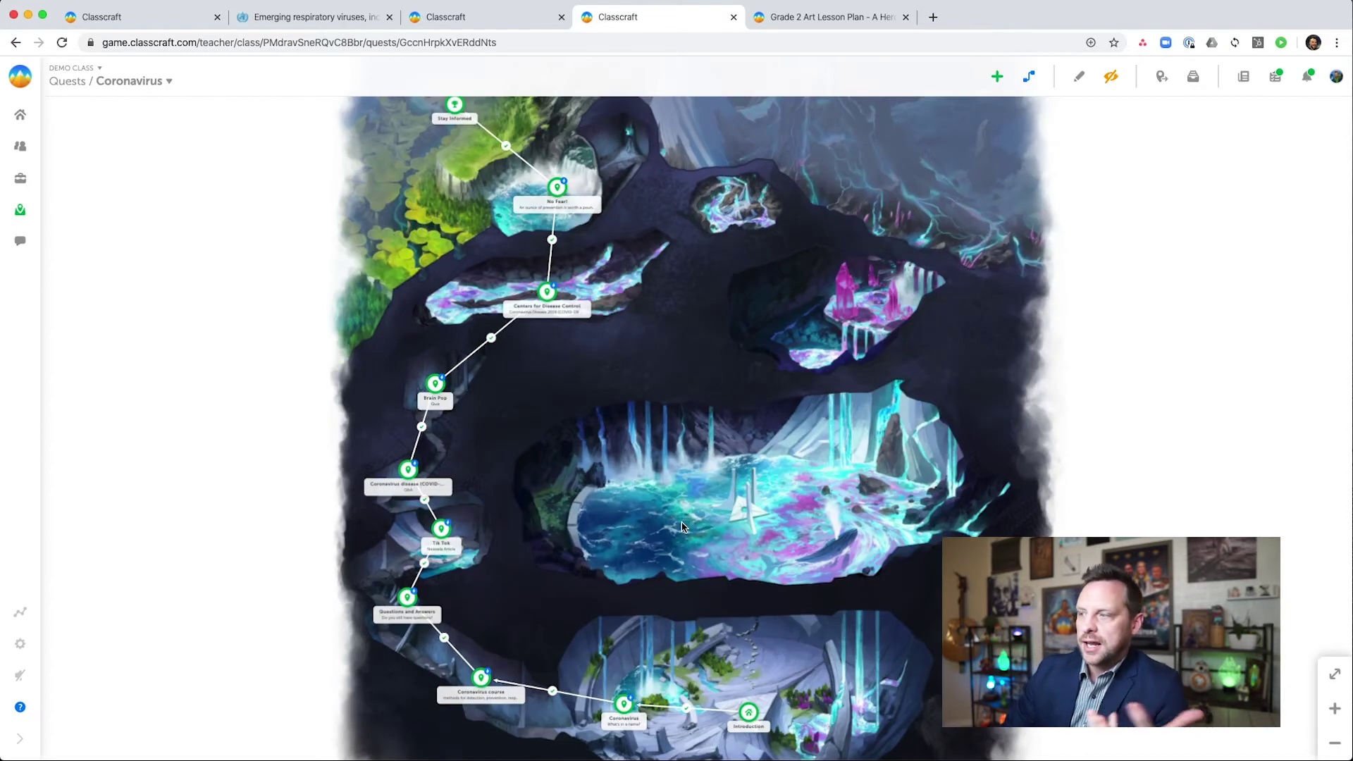
Open the Coronavirus objective on the quest map and view its task
scroll(689, 583, down, 3)
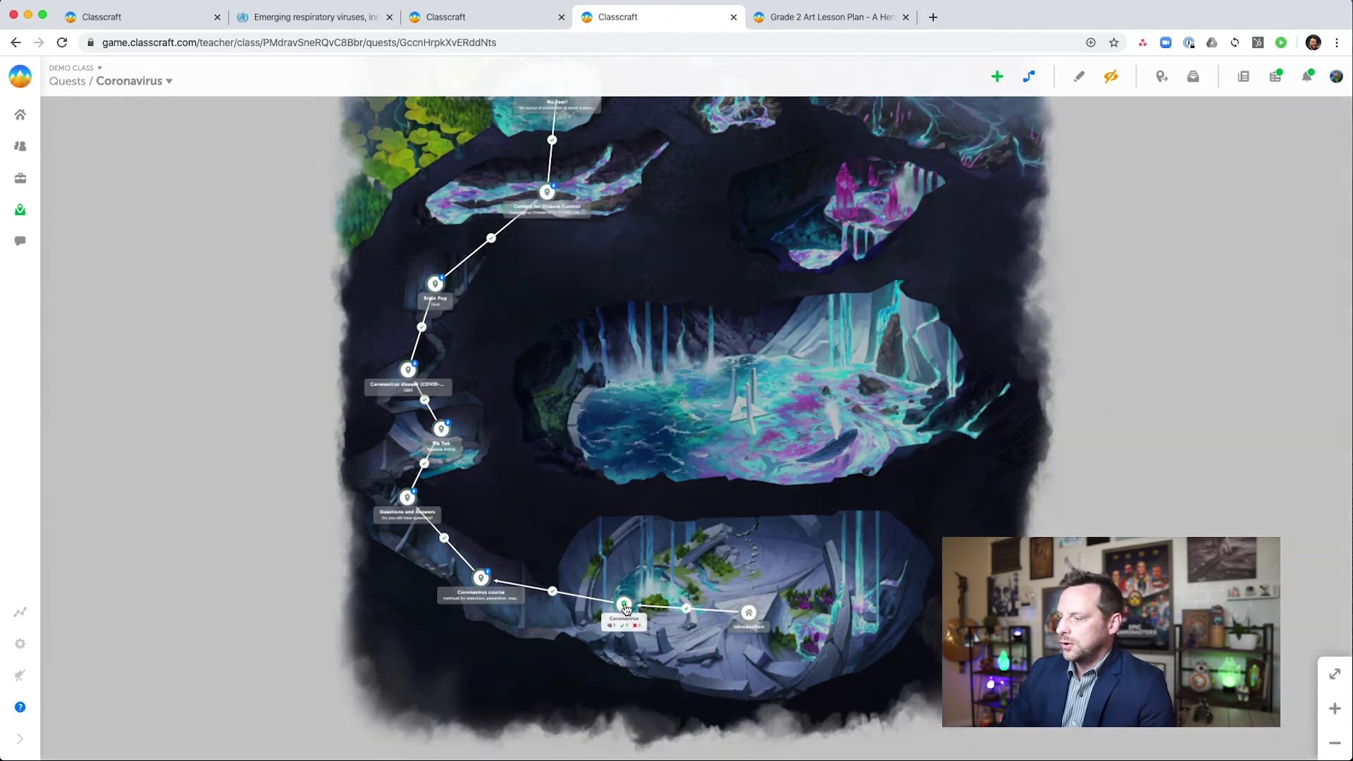
click(624, 606)
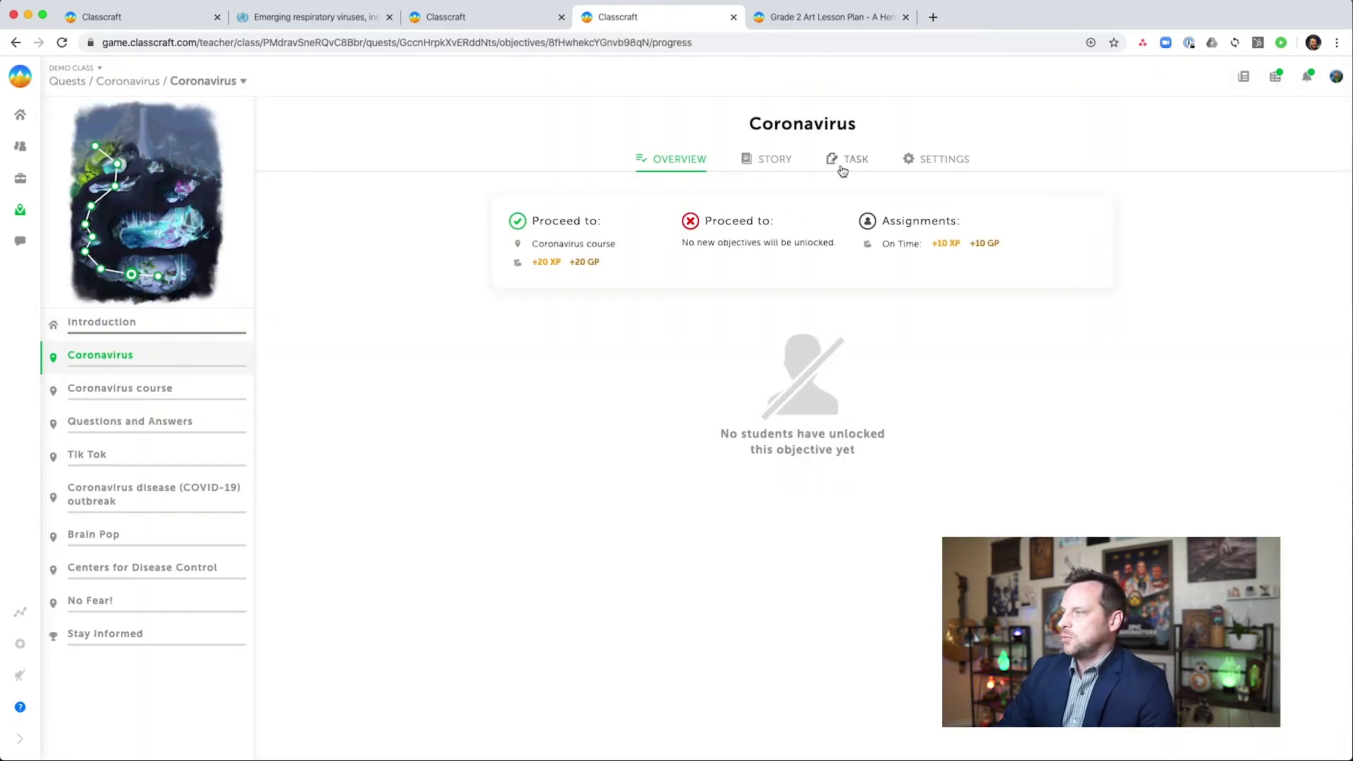
click(852, 161)
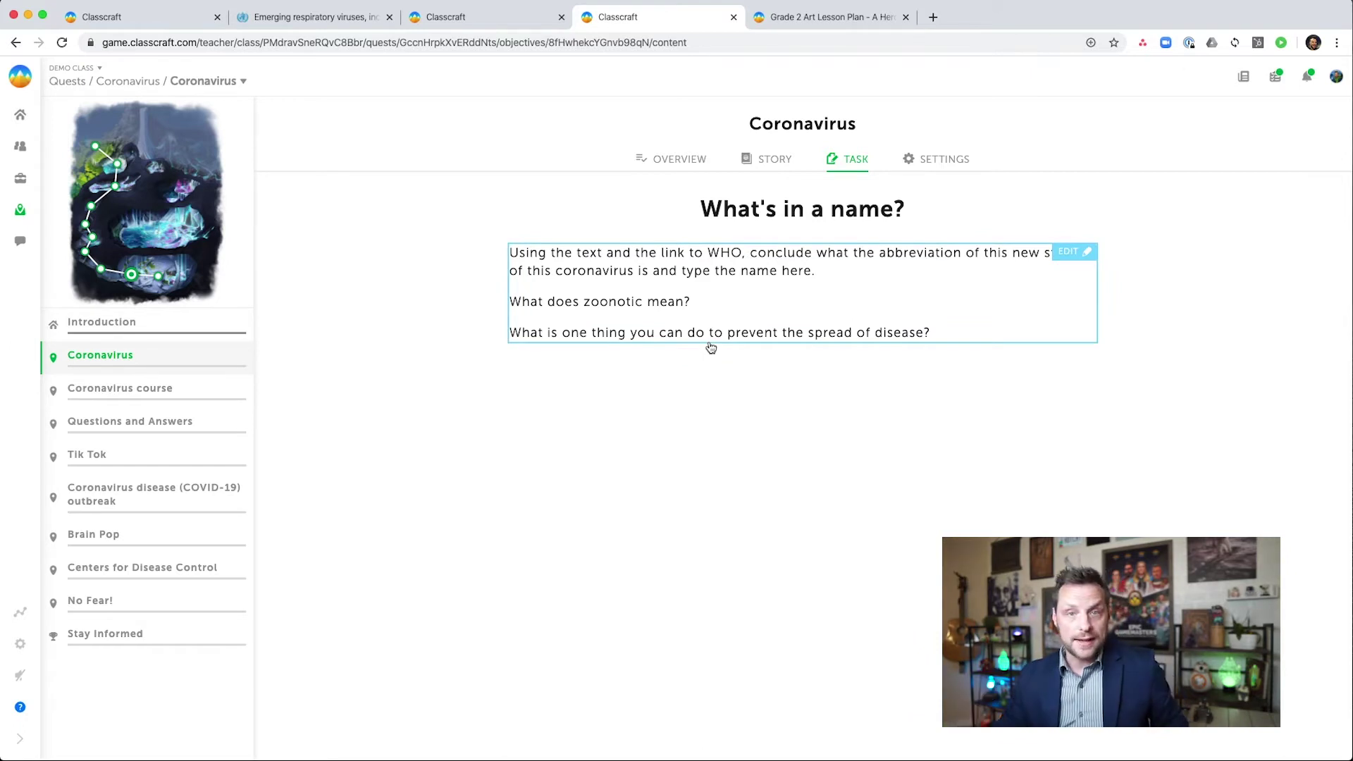
In the Coronavirus objective's settings, set the assignment due date to 2020/04/04 and the student reward to 100 XP
click(942, 162)
scroll(762, 399, down, 3)
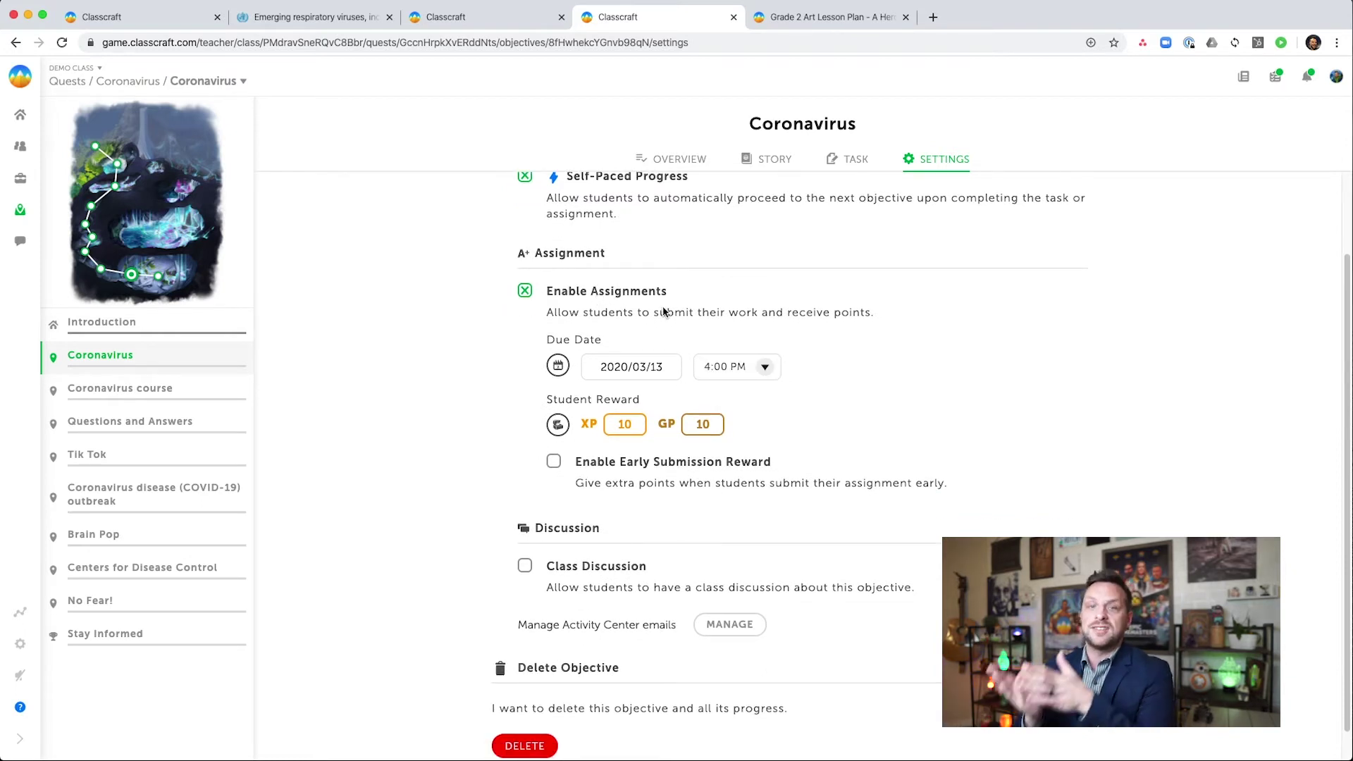
click(644, 368)
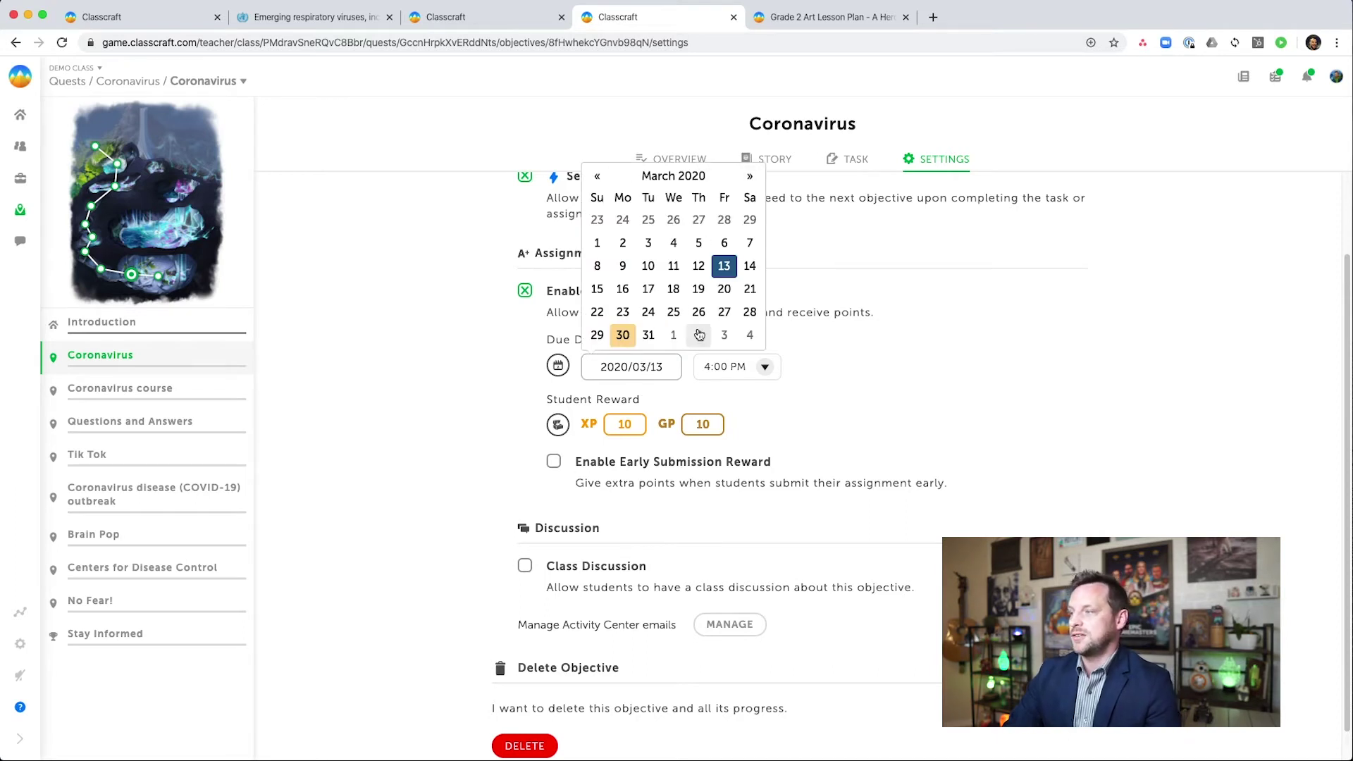
click(749, 336)
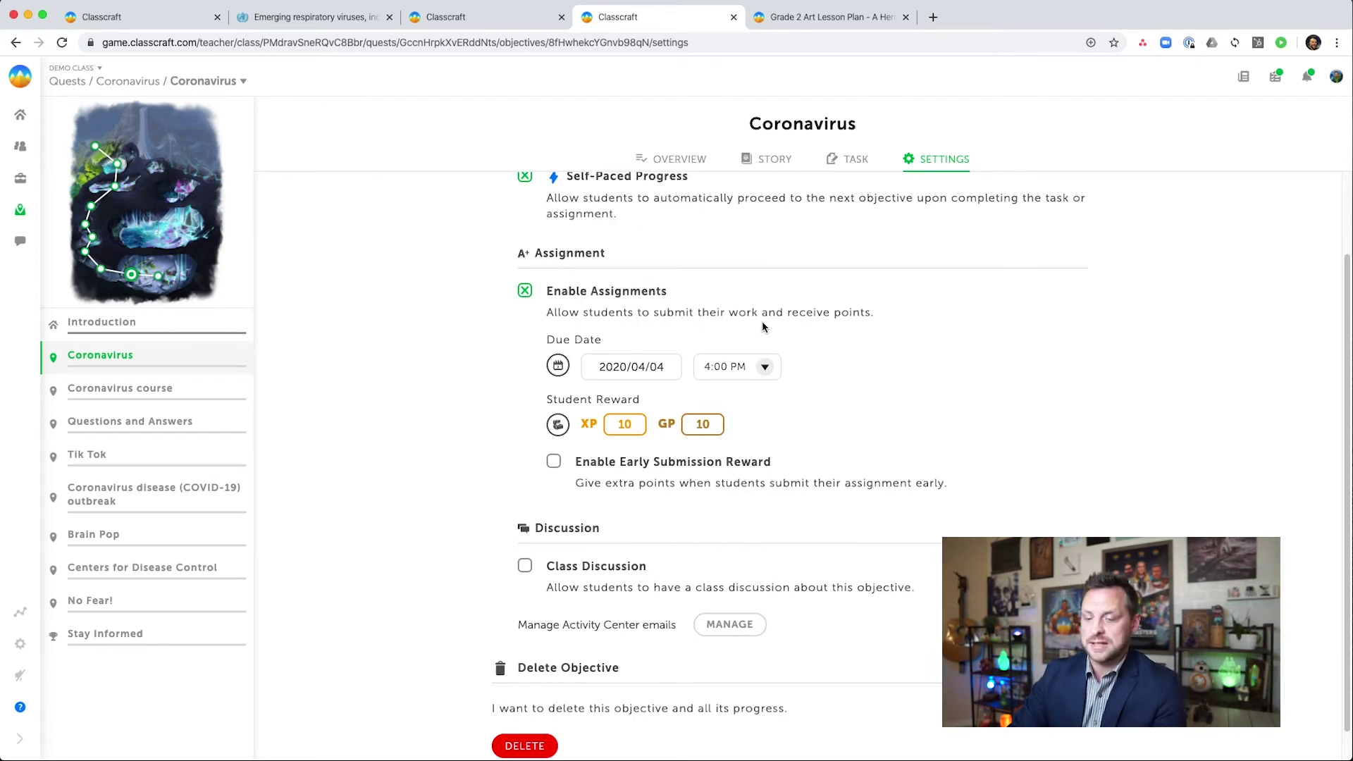
double_click(625, 425)
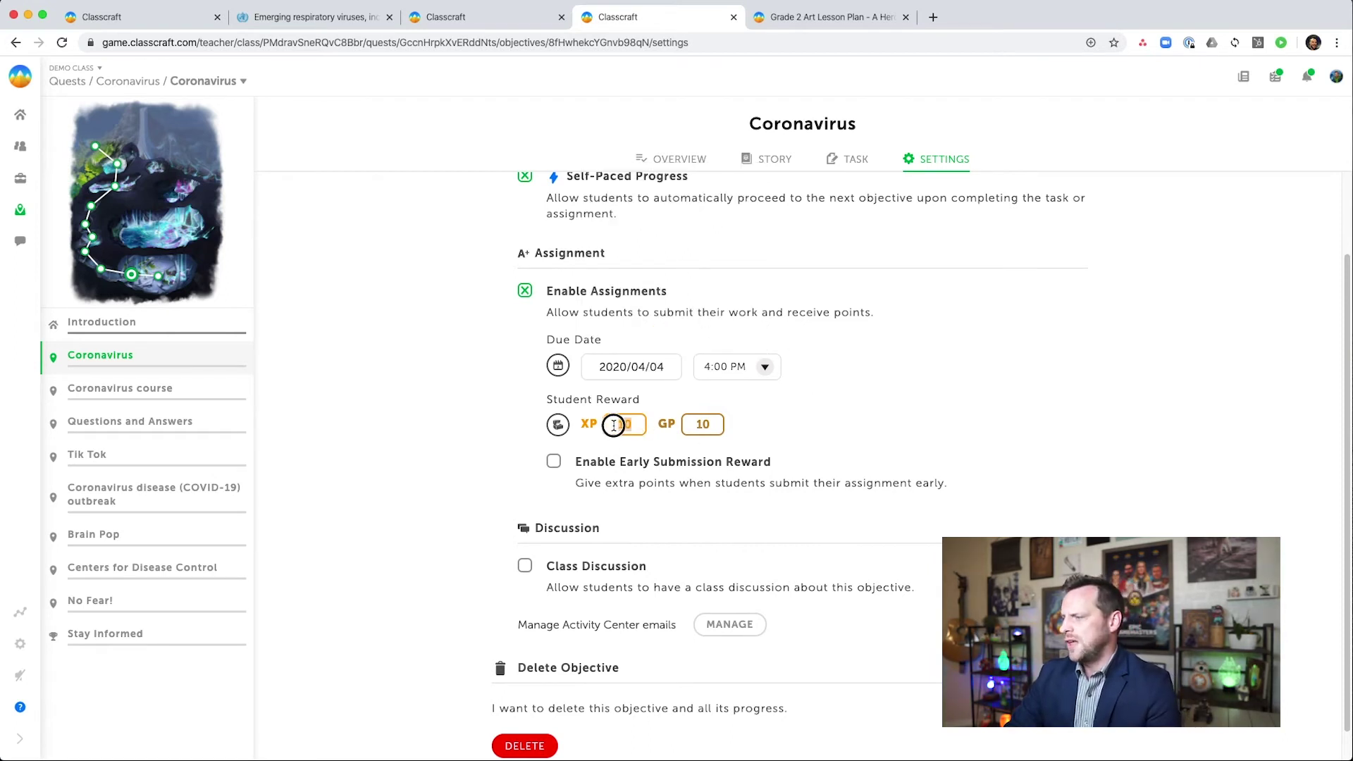
text(100)
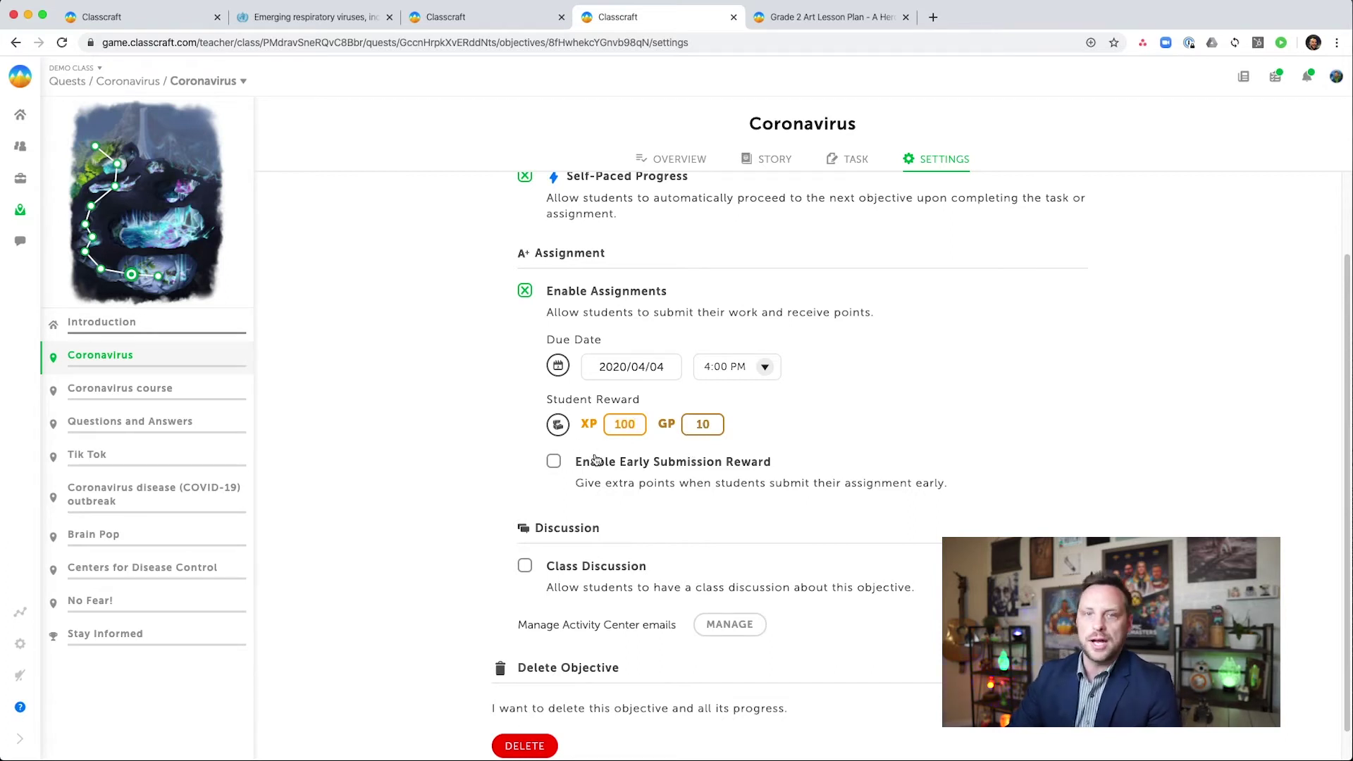
Enable the early submission reward with an early due date of 2020/04/03, 200 XP and 30 GP
click(554, 462)
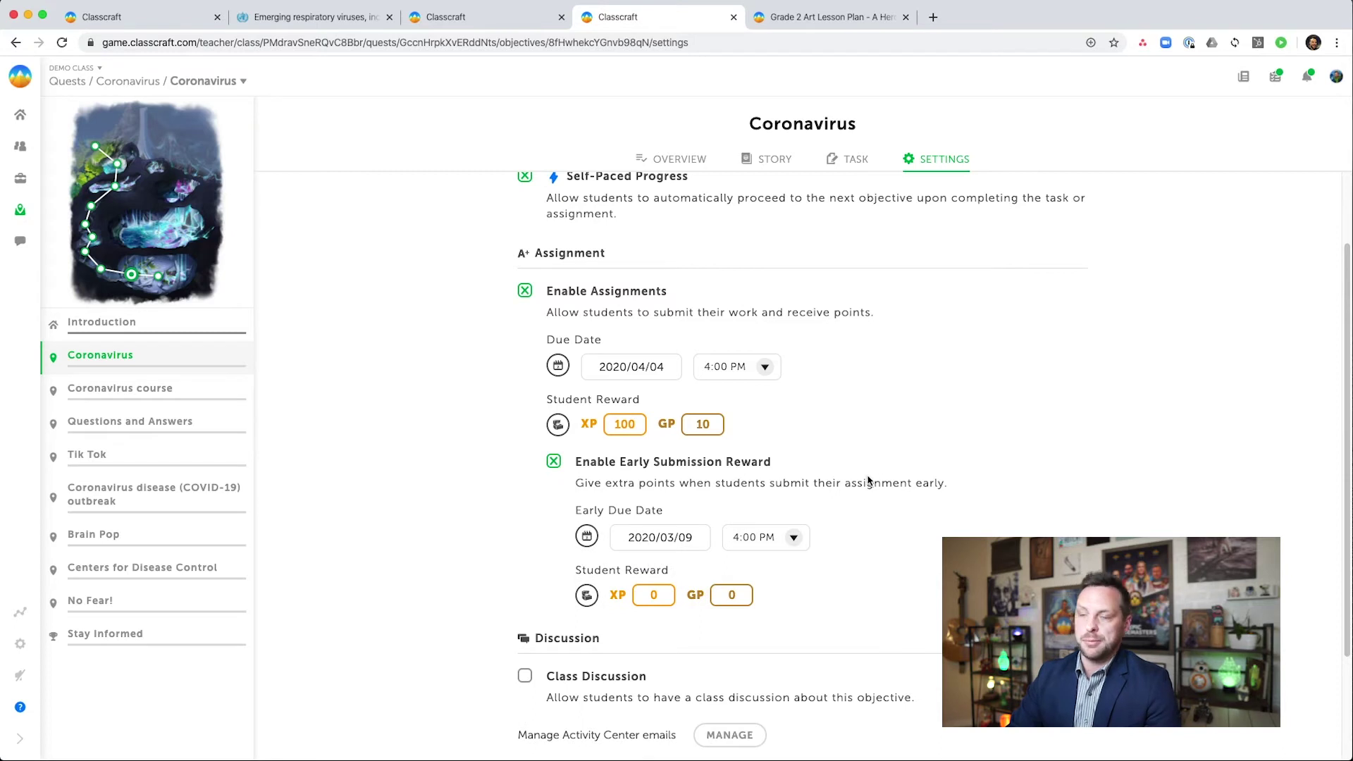
scroll(848, 481, down, 3)
click(688, 397)
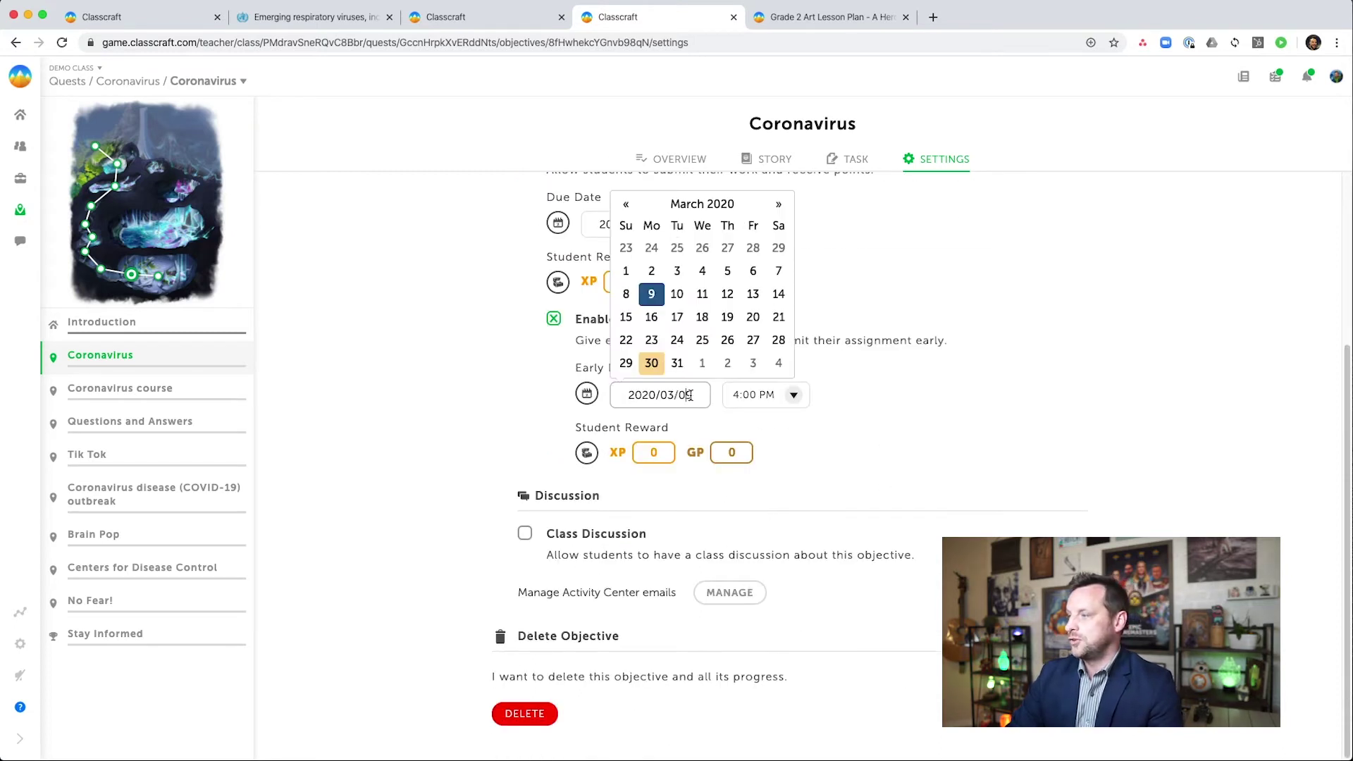
click(751, 368)
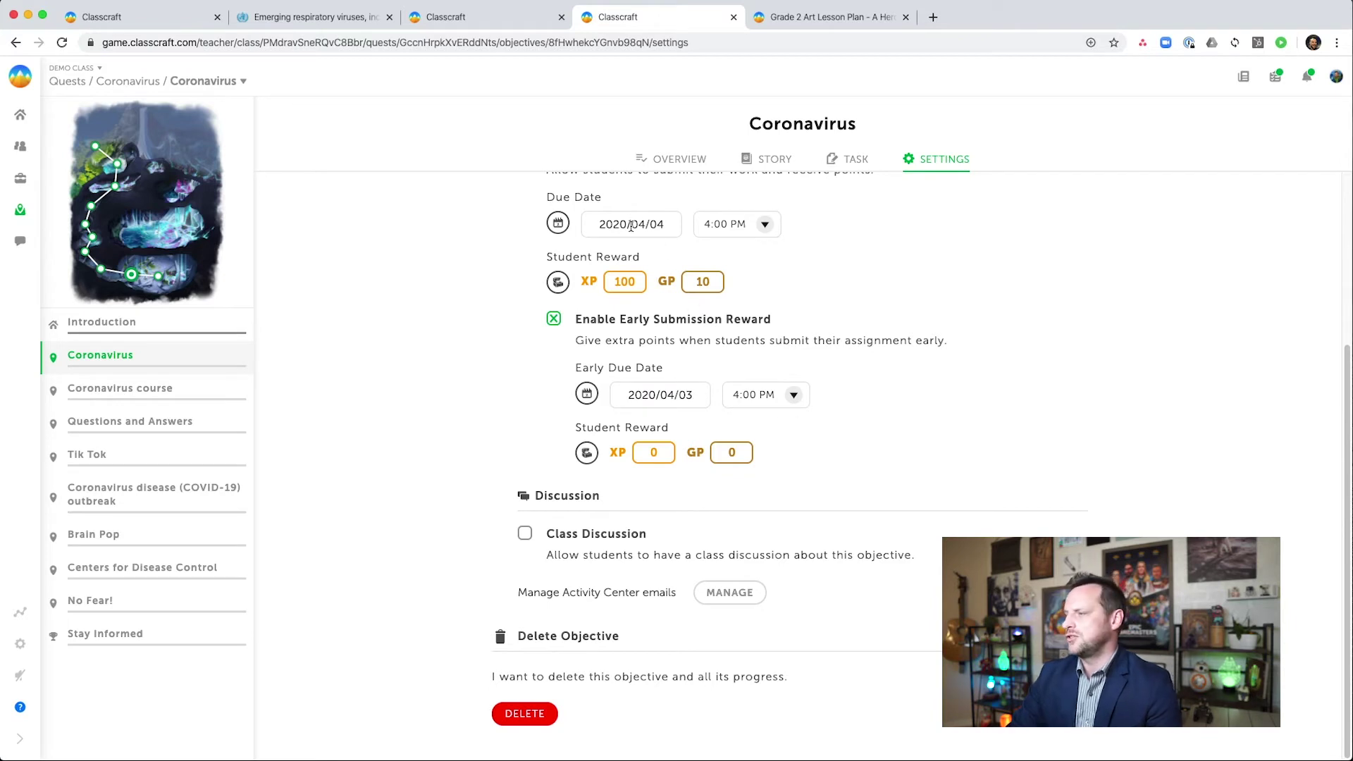
click(658, 452)
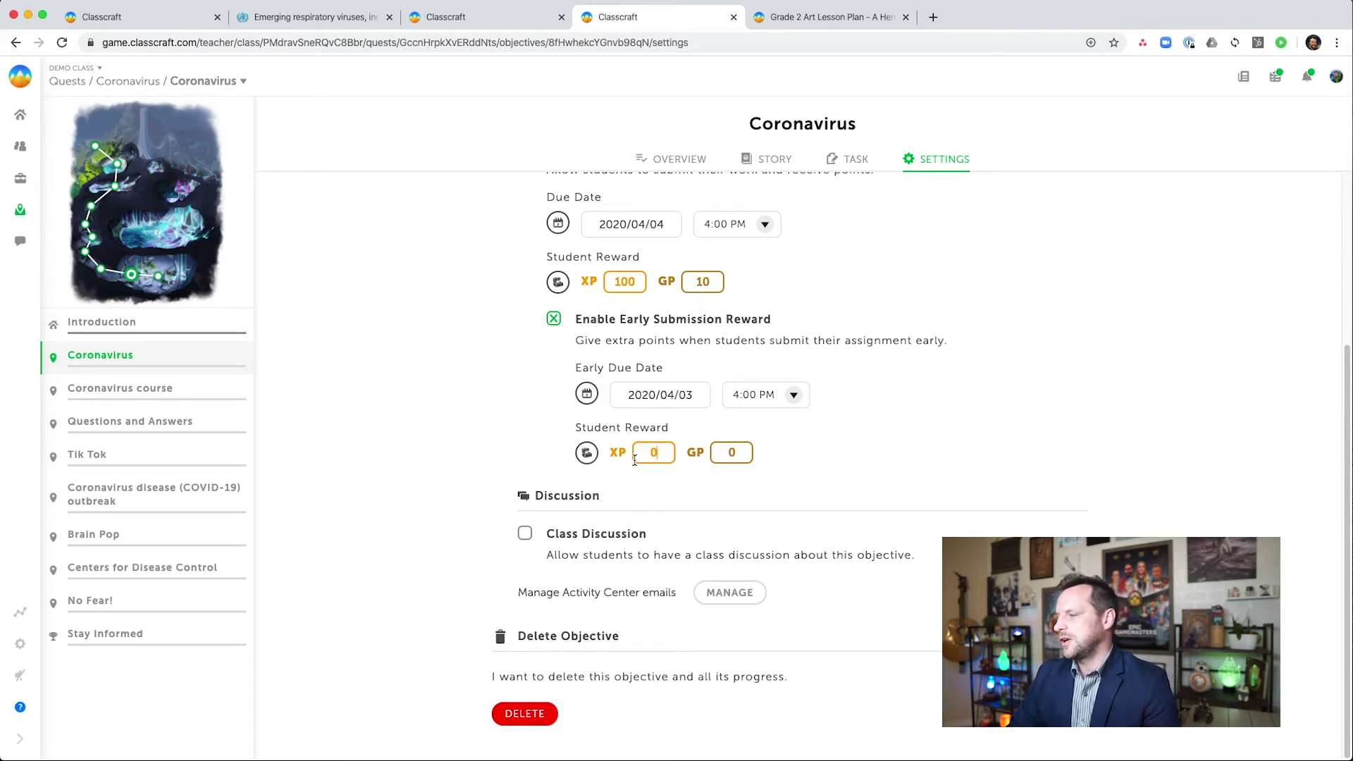
text(200)
key(BackSpace)
key(BackSpace)
key(BackSpace)
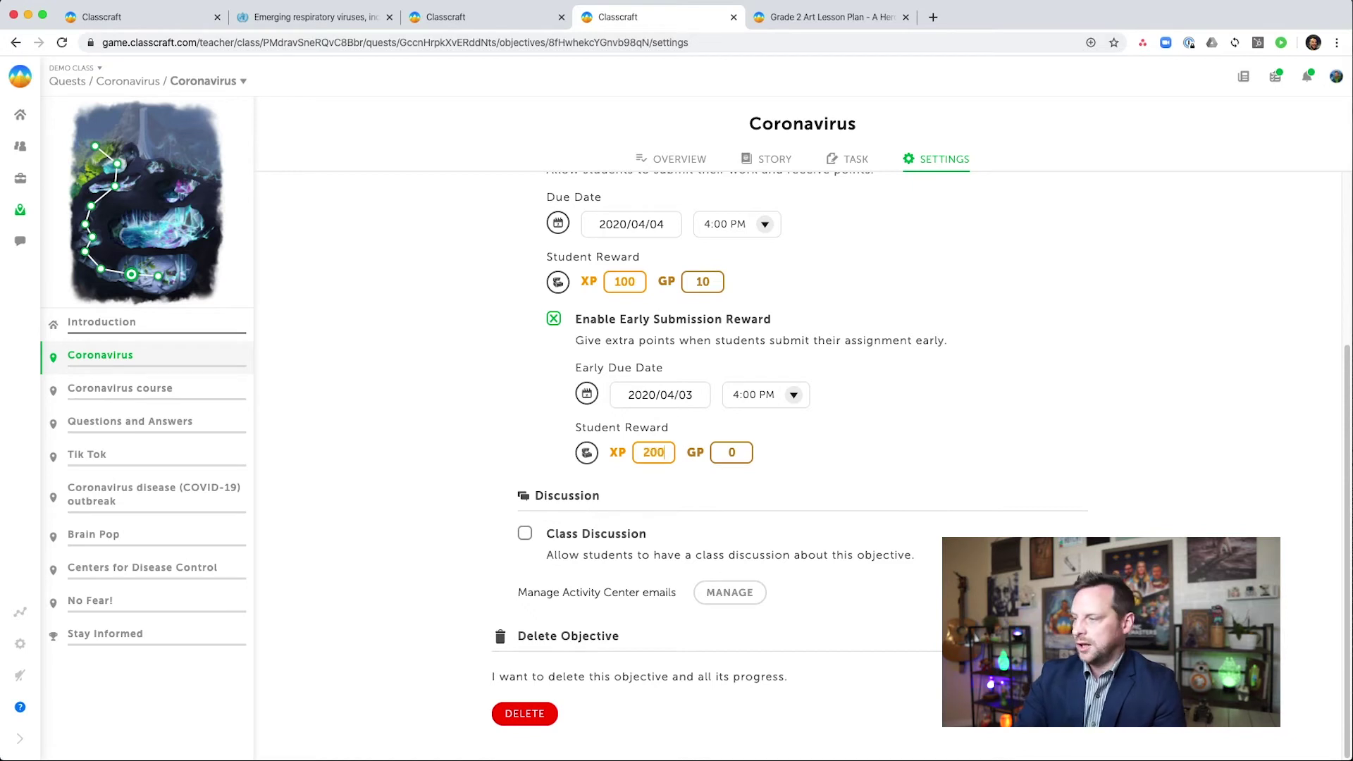
click(723, 451)
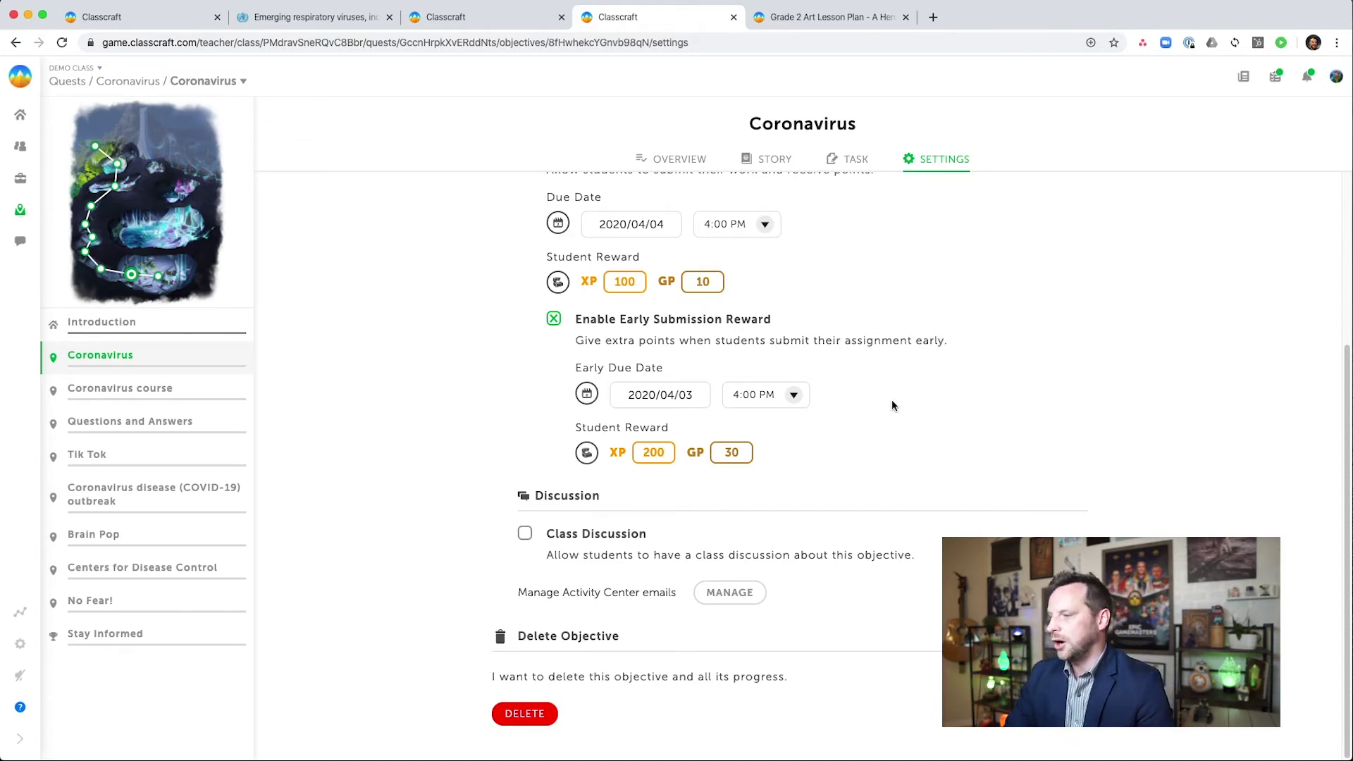
scroll(973, 407, up, 3)
scroll(916, 409, up, 2)
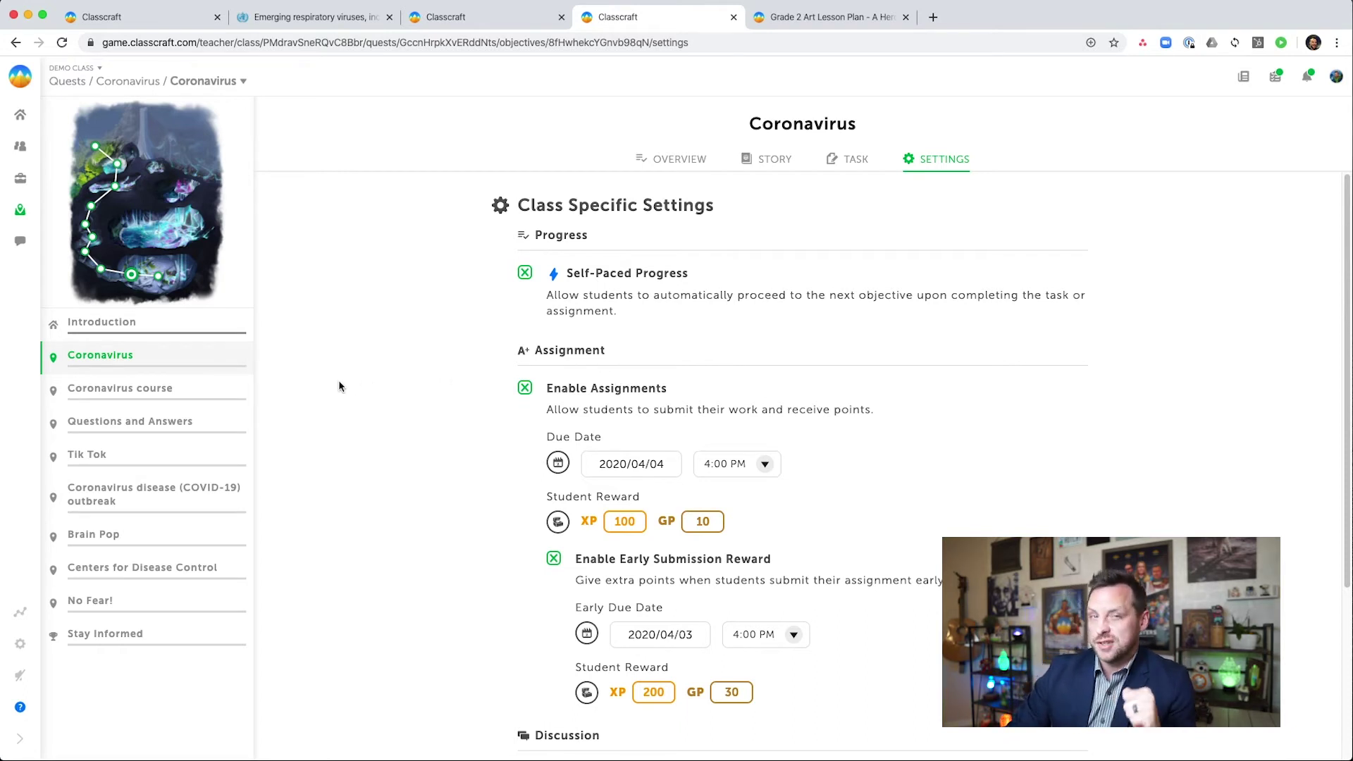
click(854, 159)
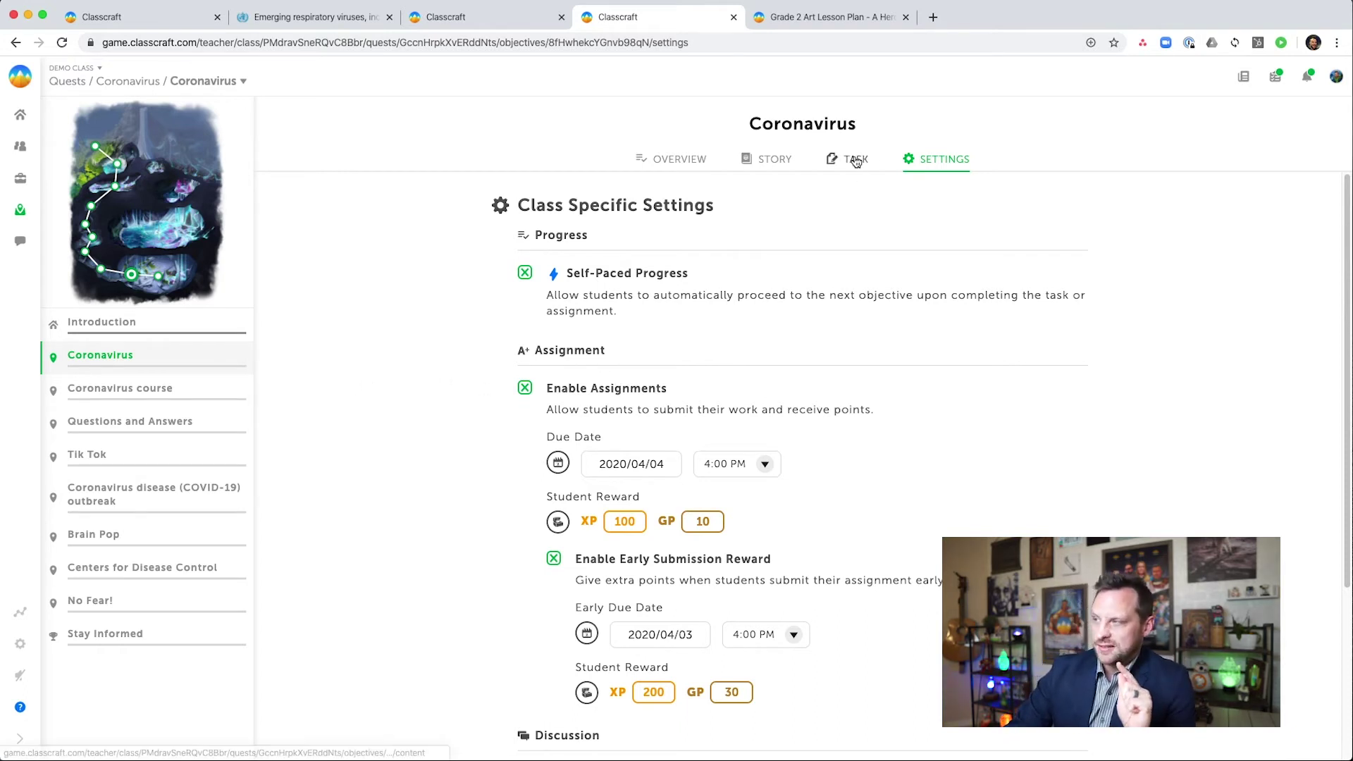
click(937, 159)
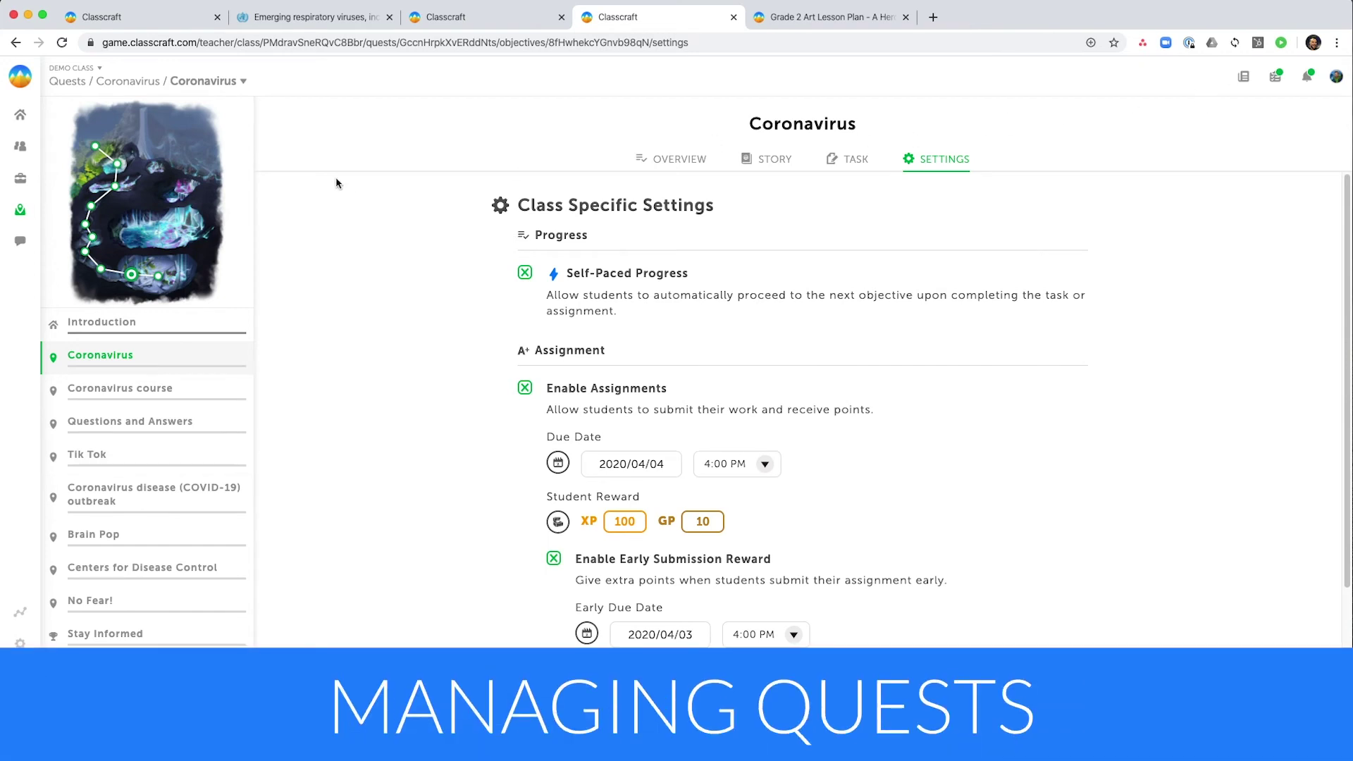
Leave the Demo Class and open the list of all quests in My Library
click(19, 115)
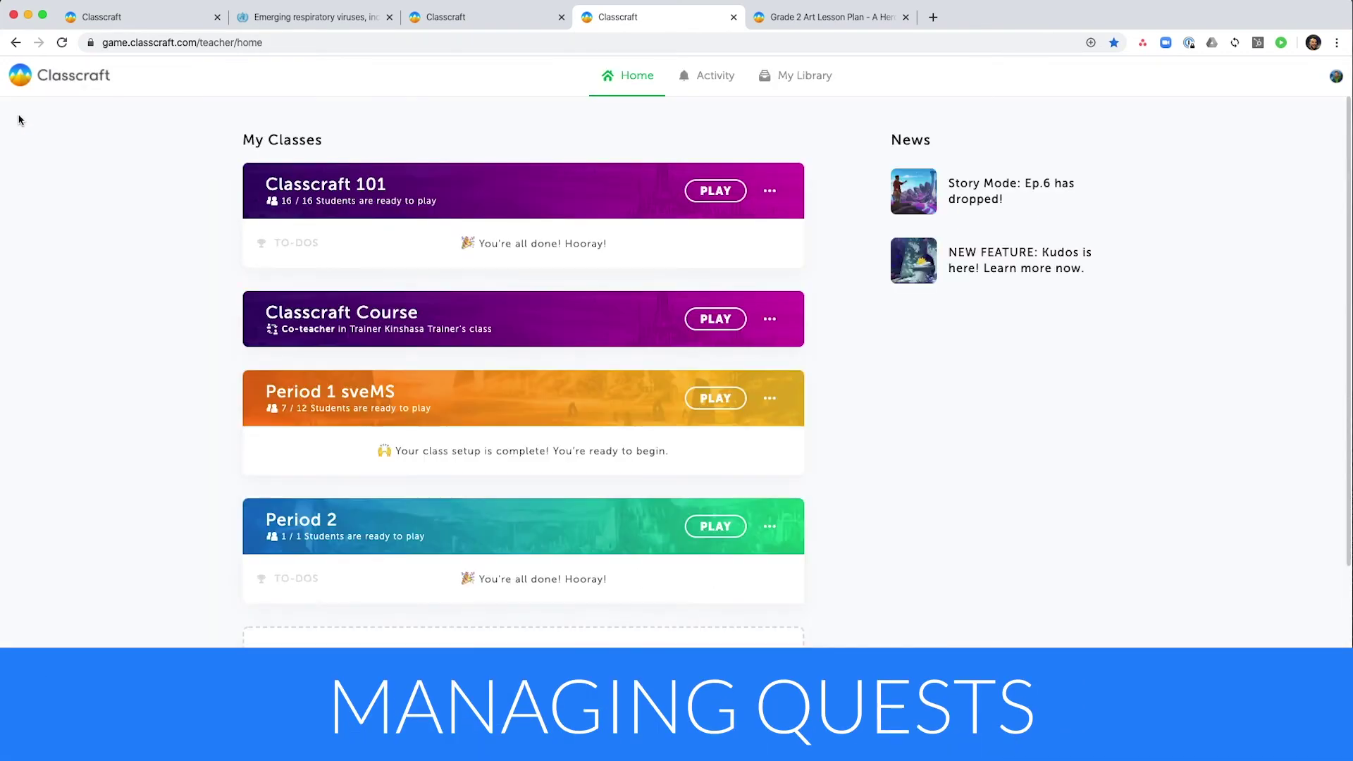
click(803, 79)
click(868, 324)
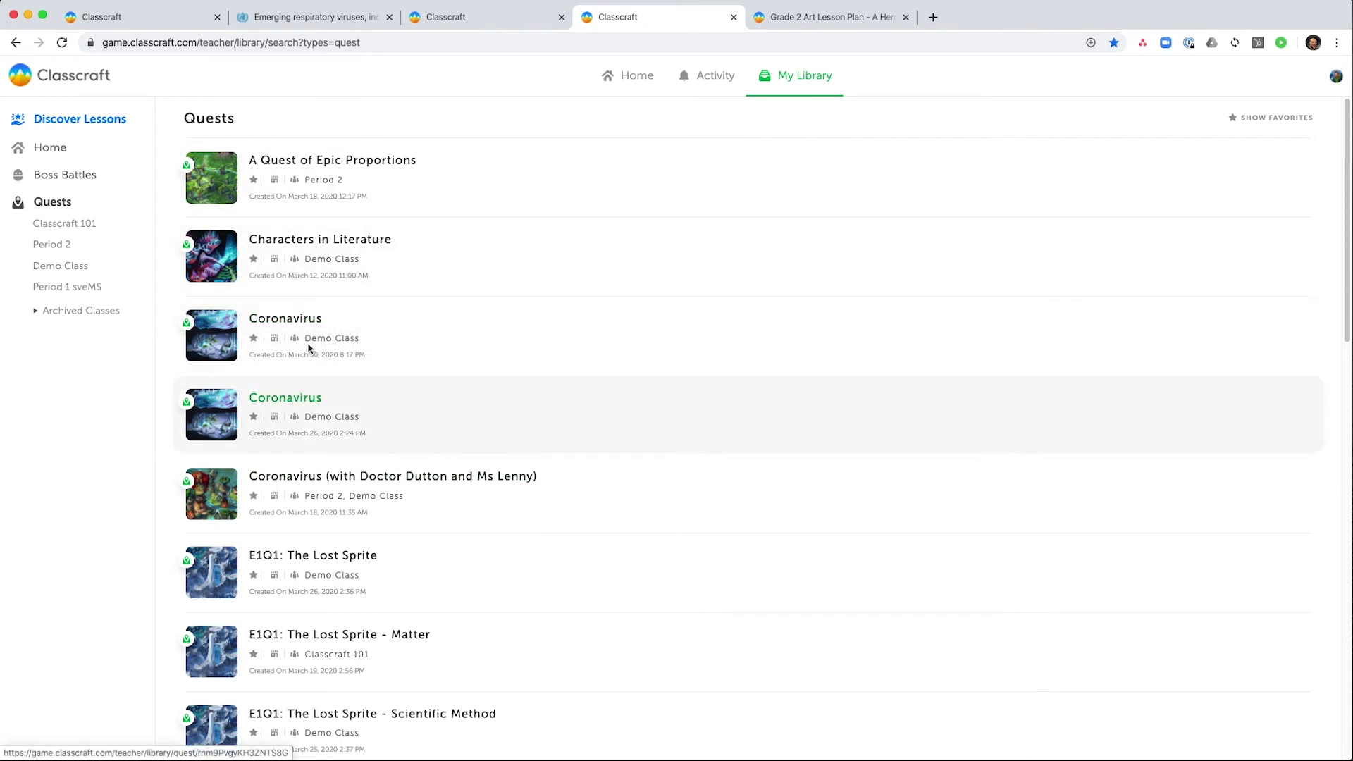
Check the class assignment and visibility of both Coronavirus quests in the library
click(295, 318)
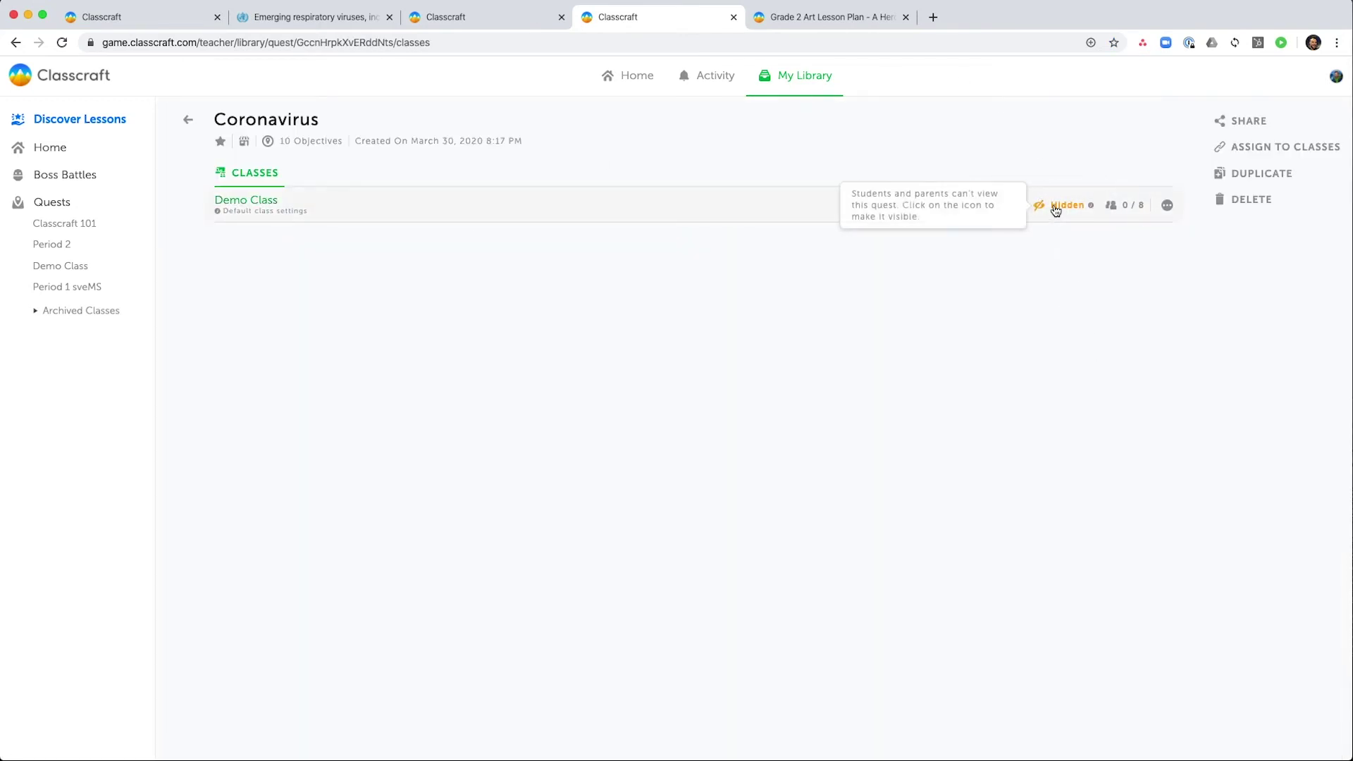
click(187, 121)
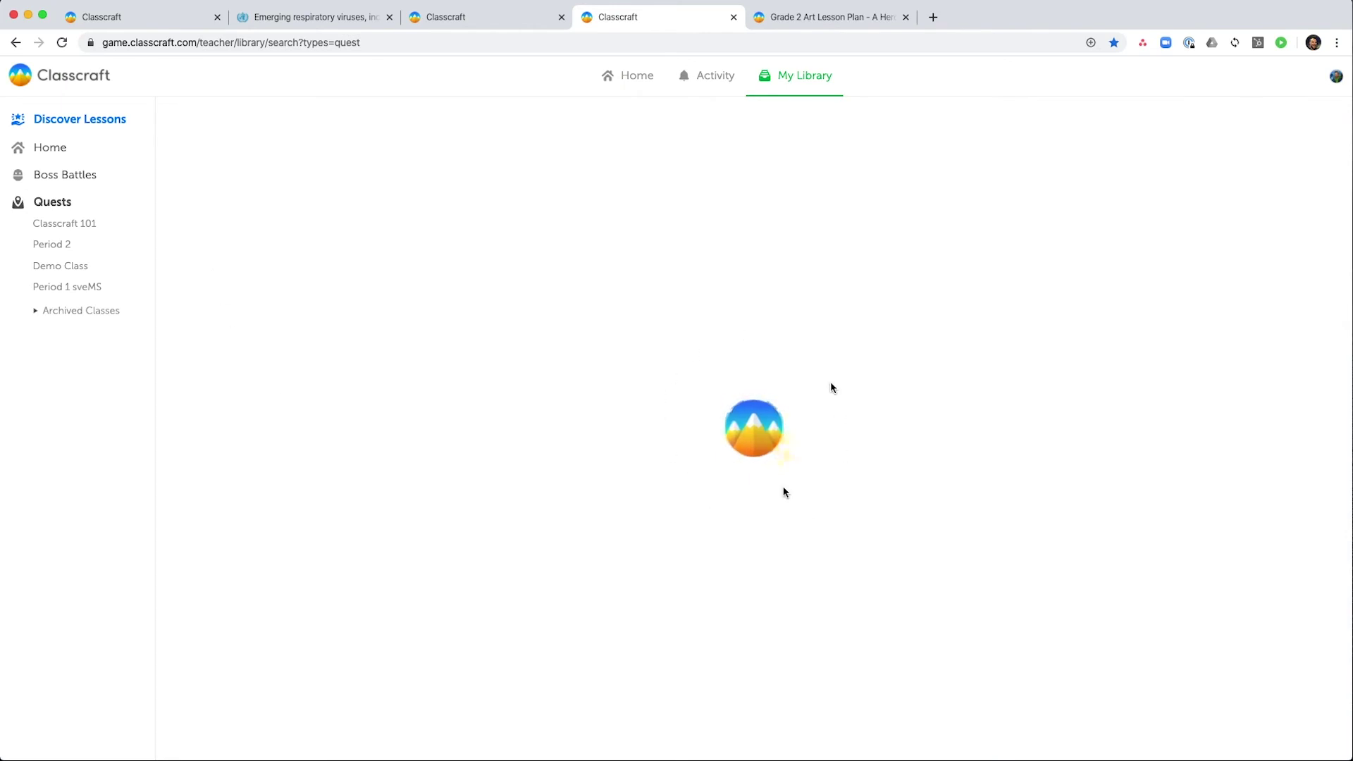
click(262, 395)
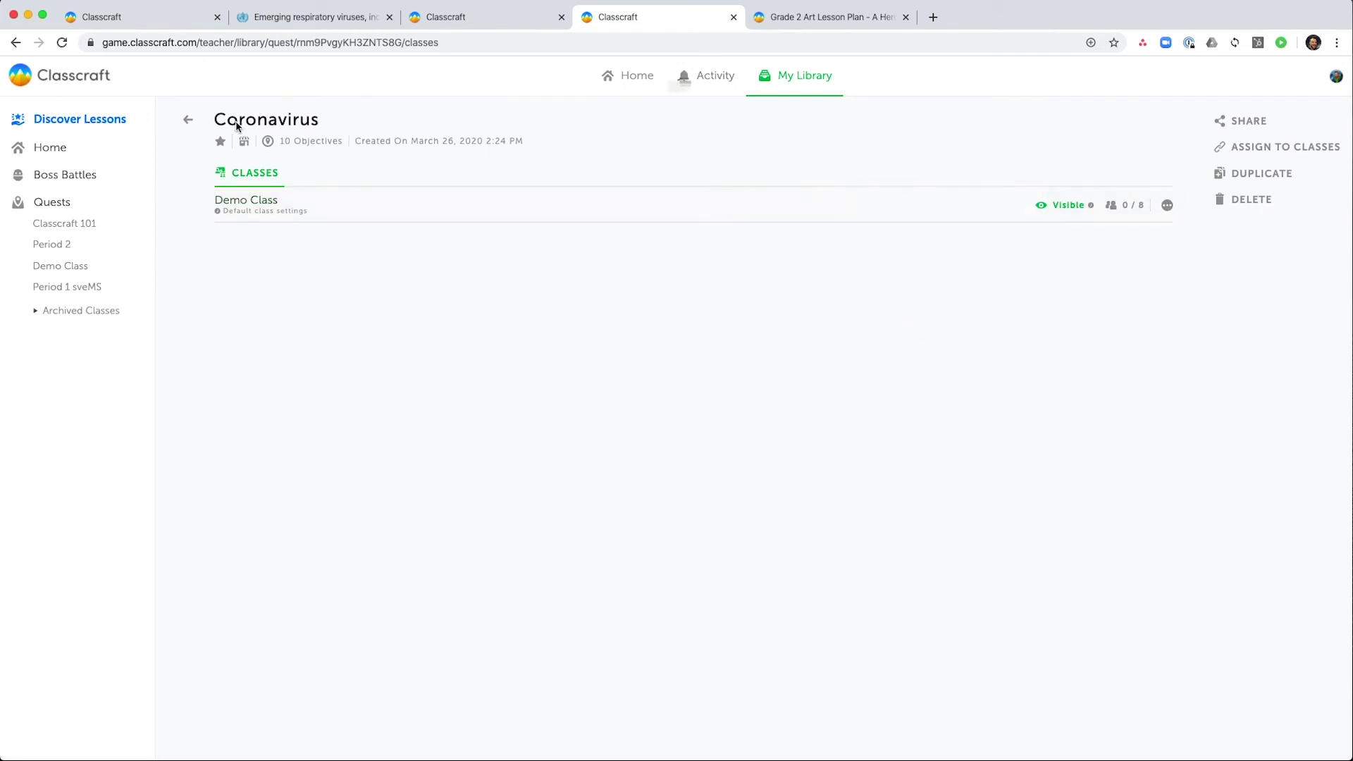
click(188, 119)
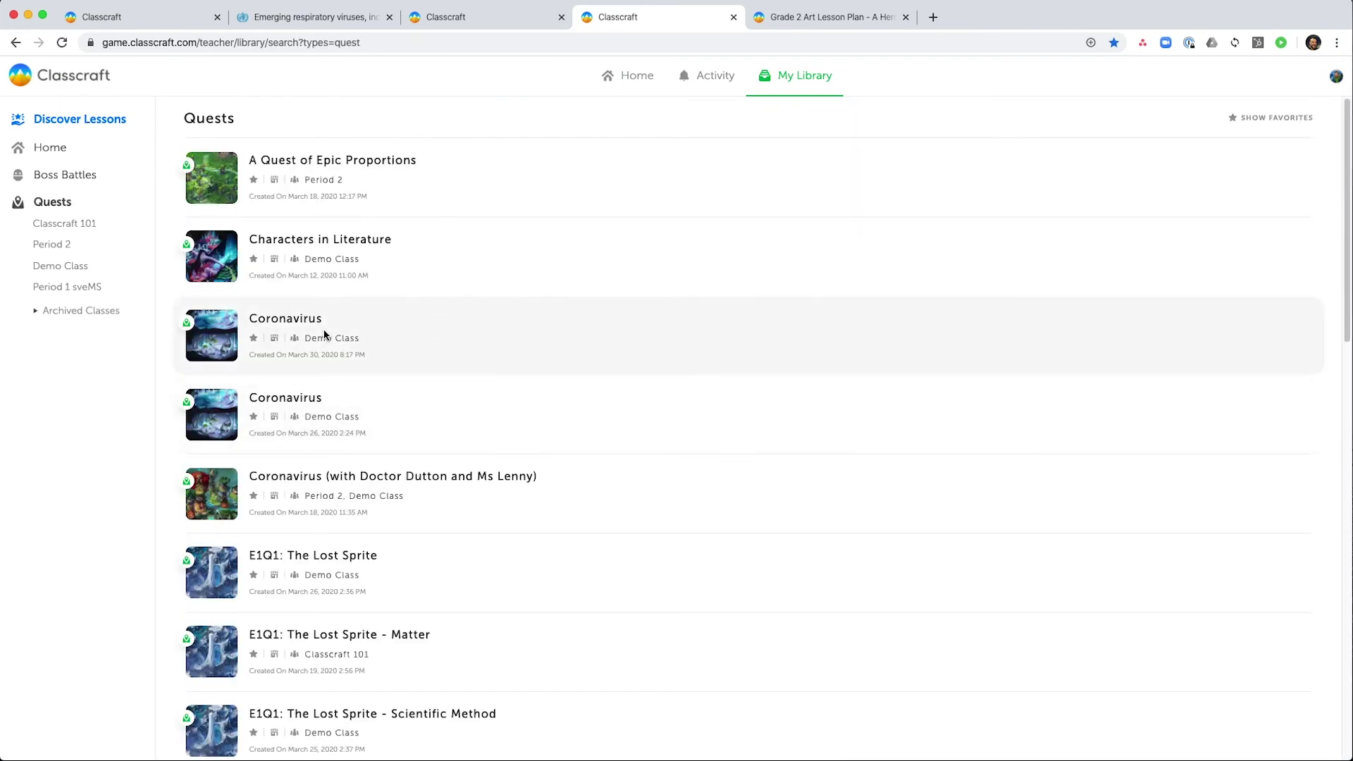
Delete the Coronavirus quest created on March 30, 2020, accepting the loss of its progress, tasks, assignments and discussions
click(313, 318)
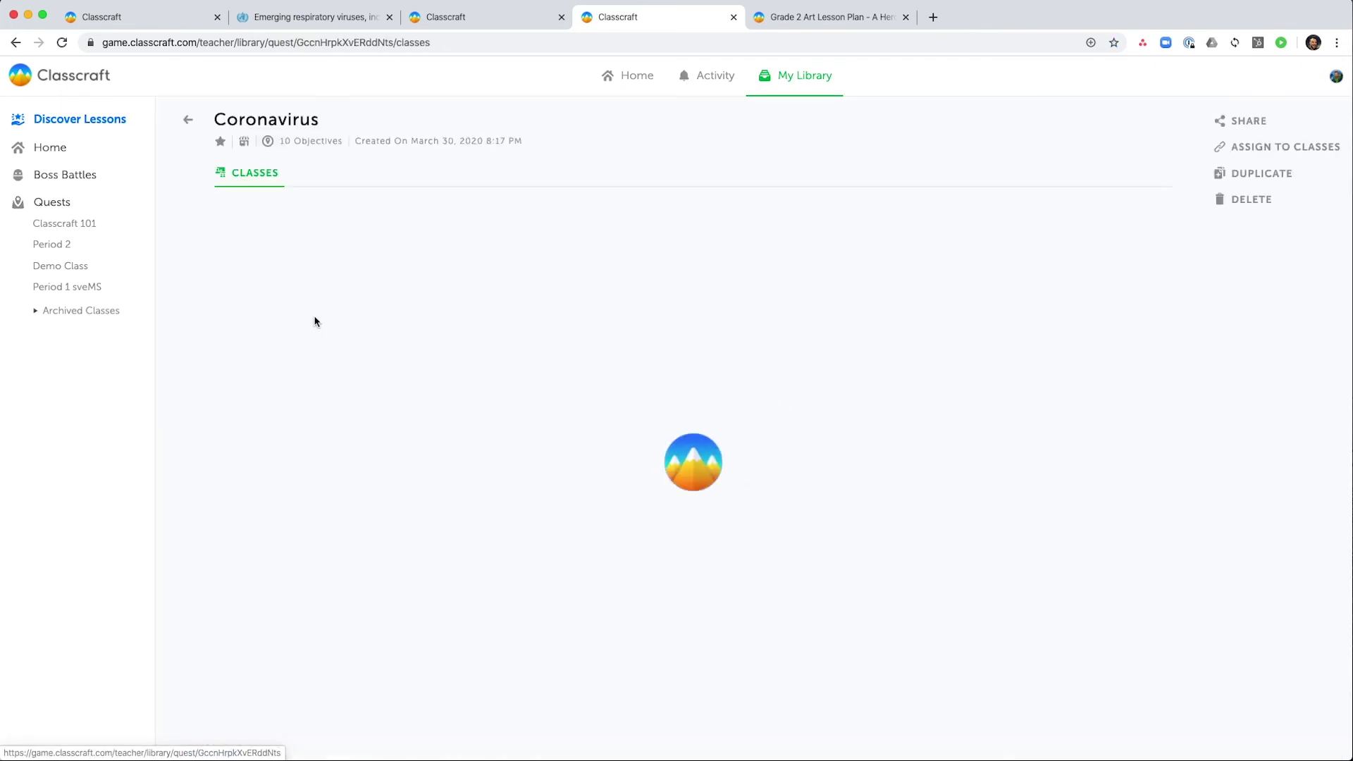
click(1245, 201)
click(535, 477)
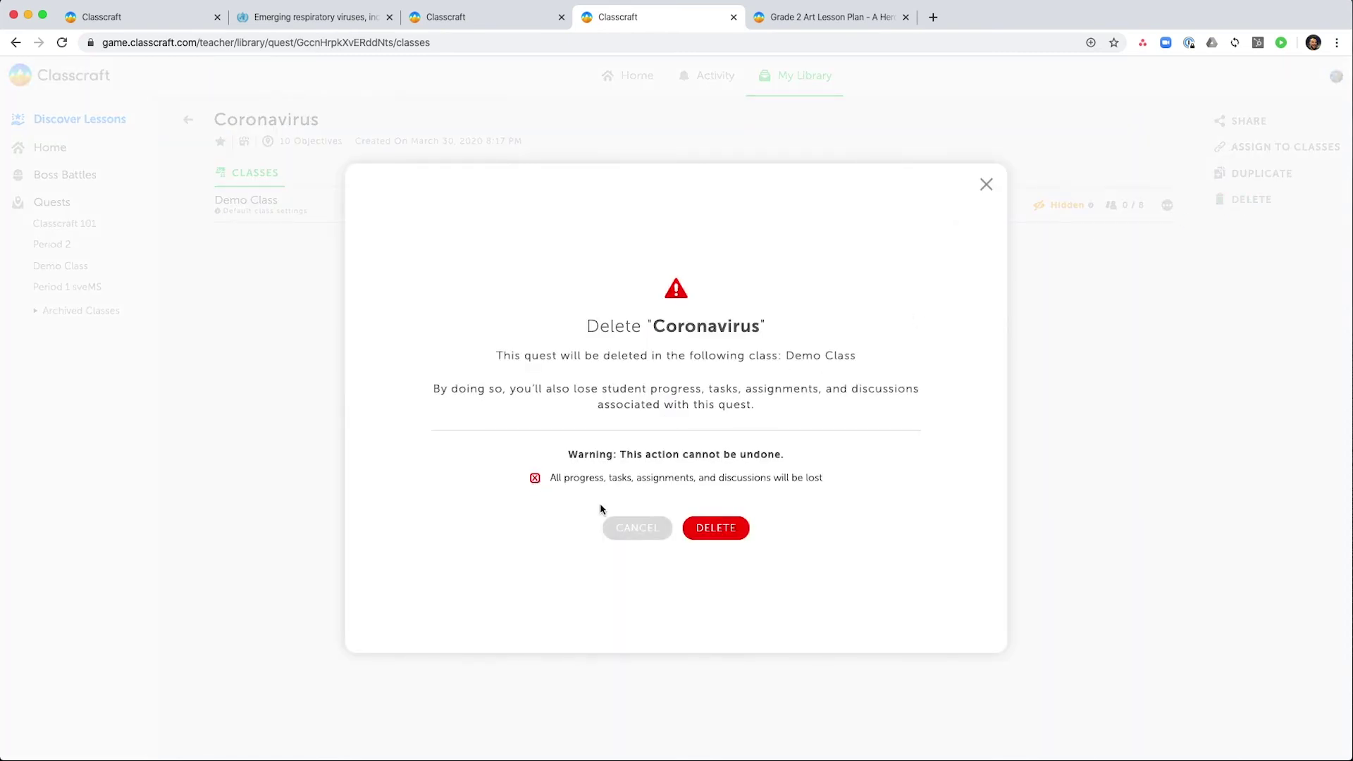
click(717, 528)
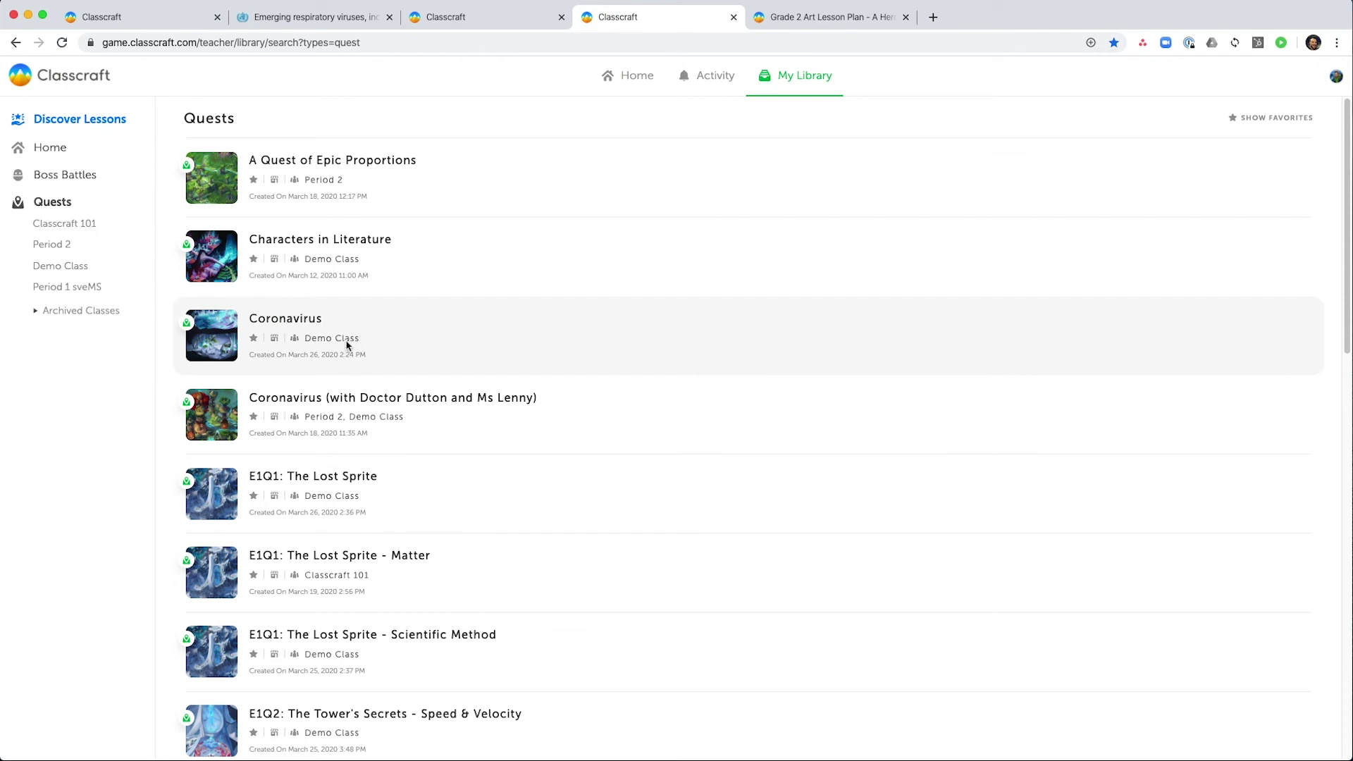
Assign the Coronavirus quest created on March 26 to Period 1 sveMS and Period 2, and make it visible to Period 1 sveMS
click(301, 320)
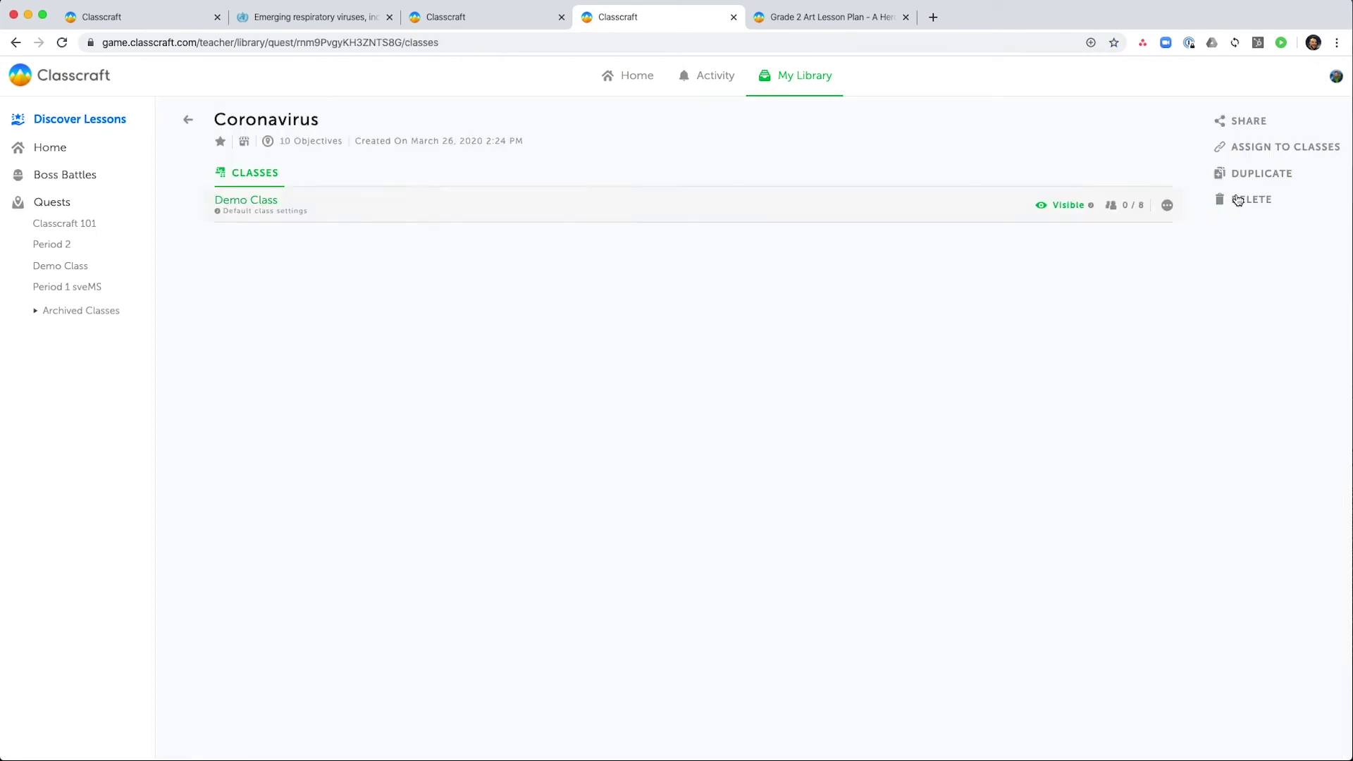
click(1256, 149)
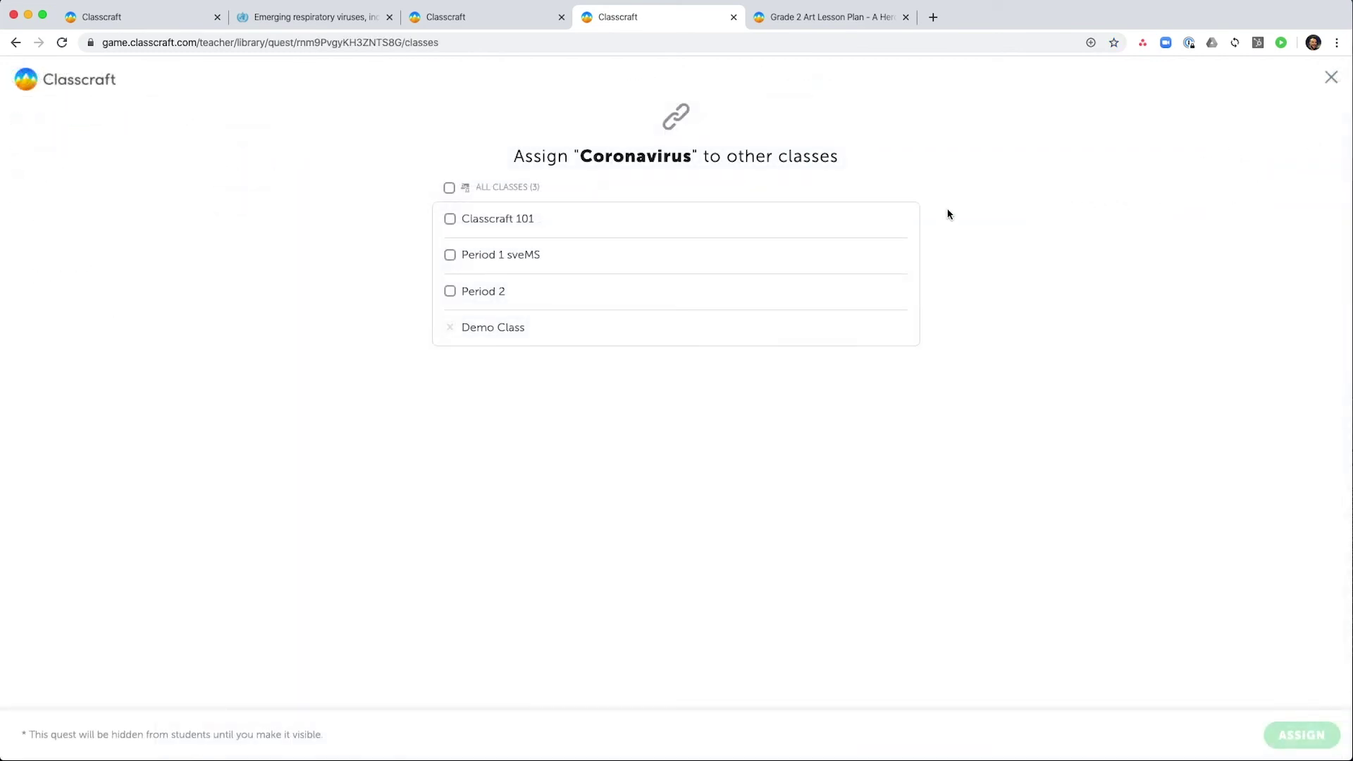
click(450, 255)
click(451, 293)
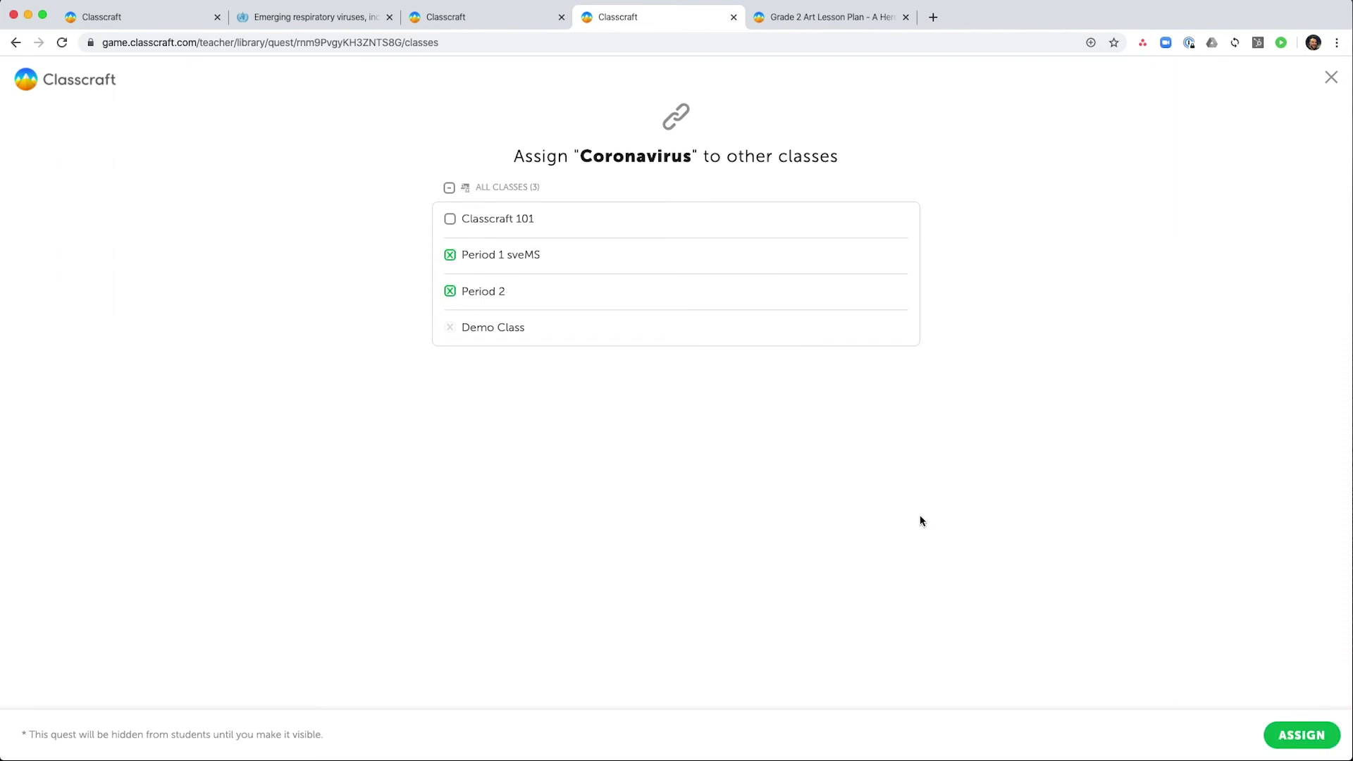
click(1297, 736)
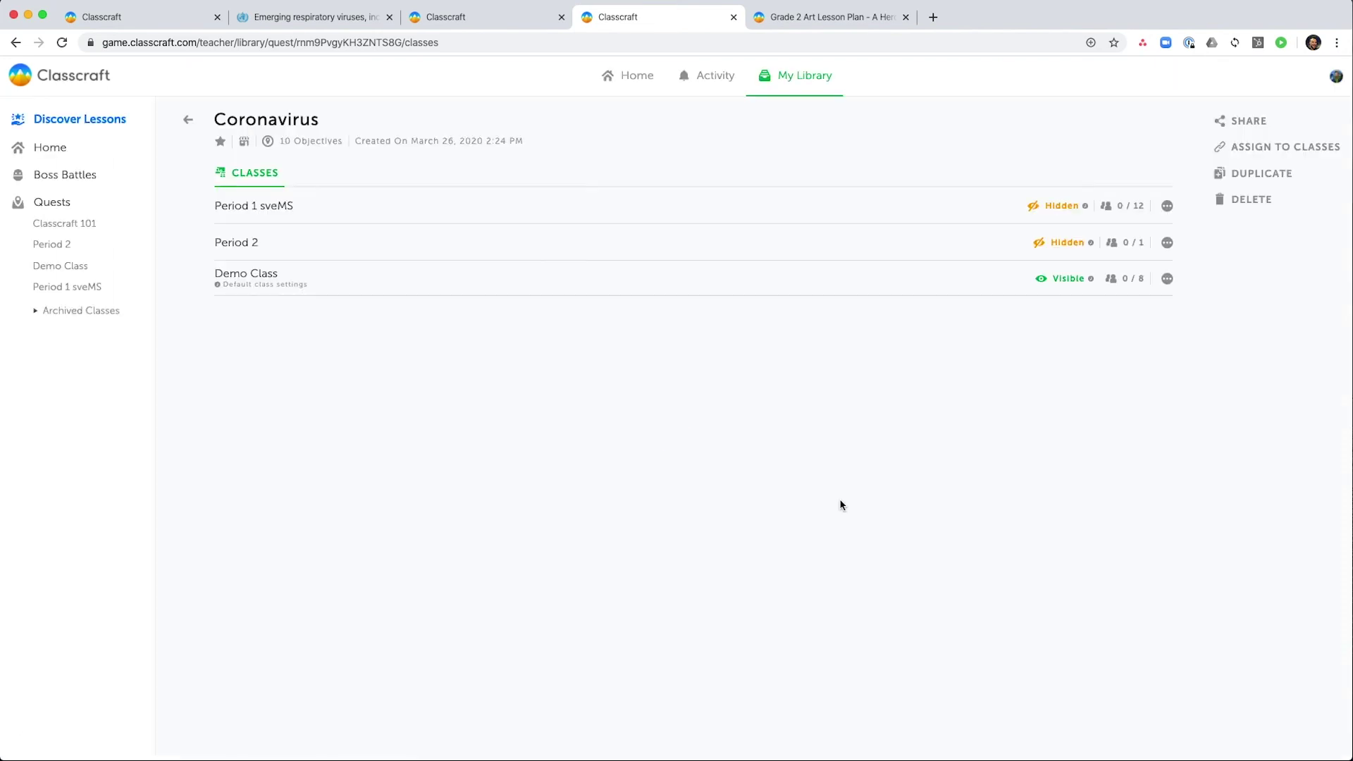
click(1049, 209)
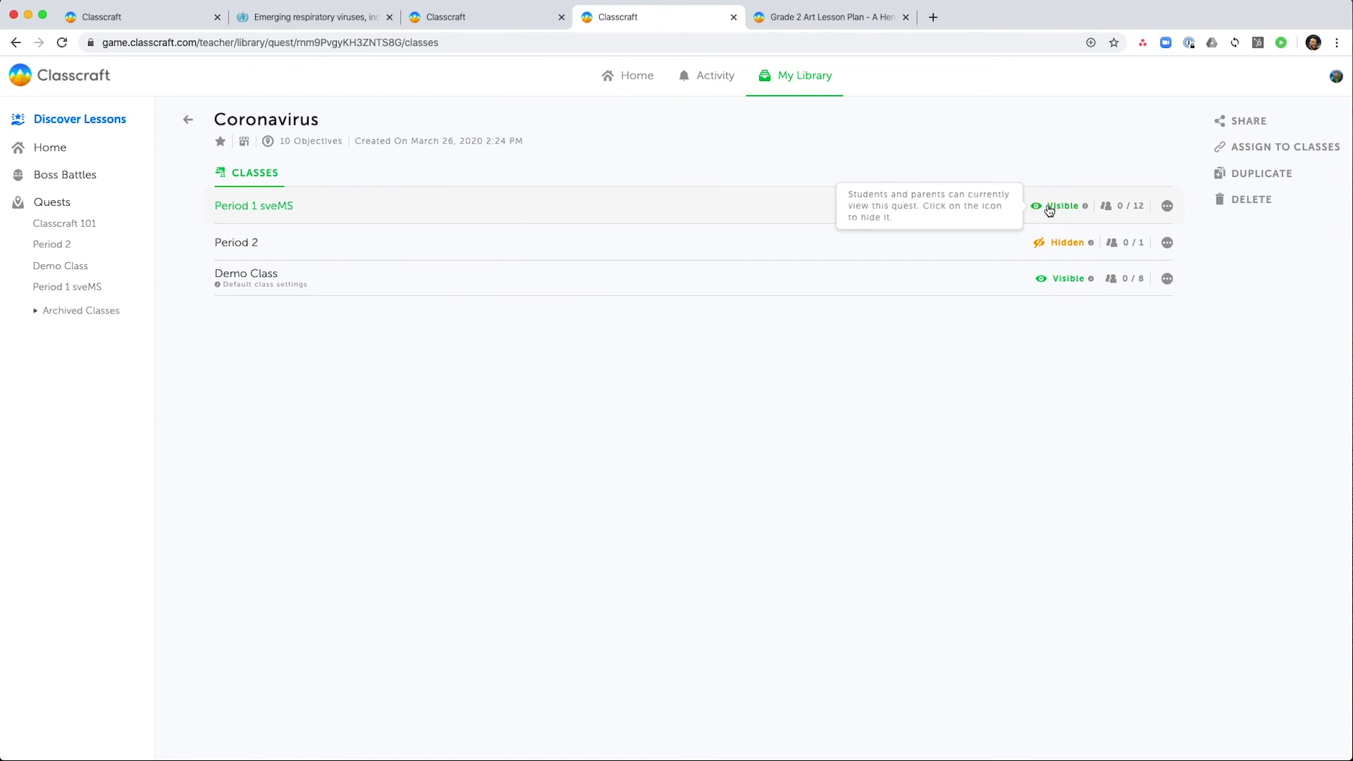